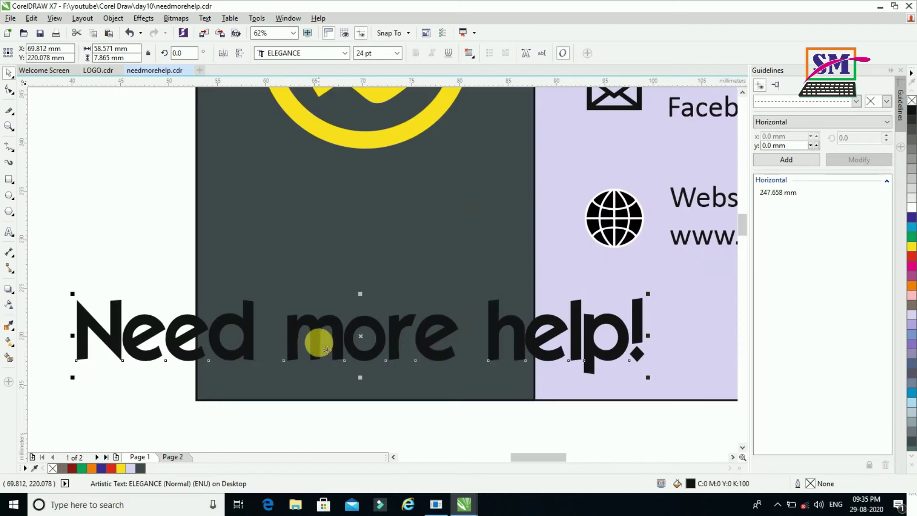
Move the "Need more help!" text upward and break it into three lines, one word per line
{"action": "left_click_drag", "start_coordinate": [307, 328], "coordinate": [342, 253]}
{"action": "left_click", "coordinate": [194, 185]}
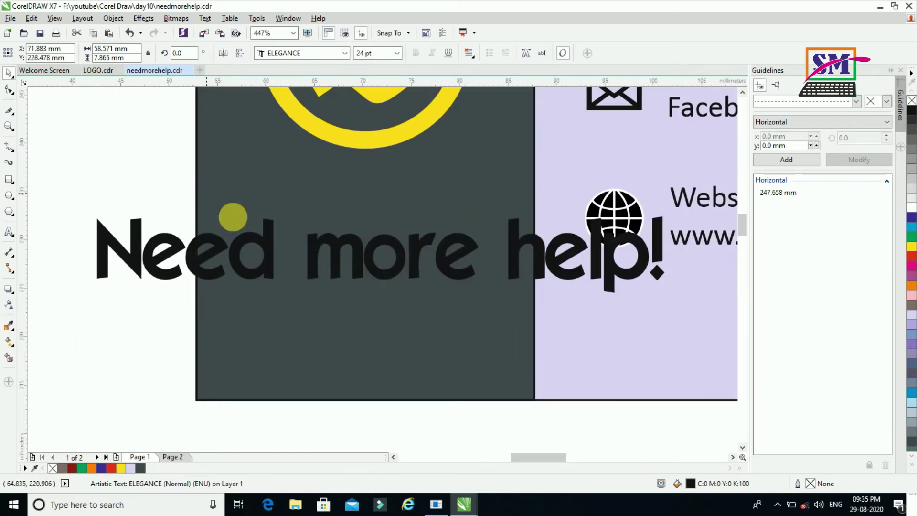
{"action": "double_click", "coordinate": [307, 253]}
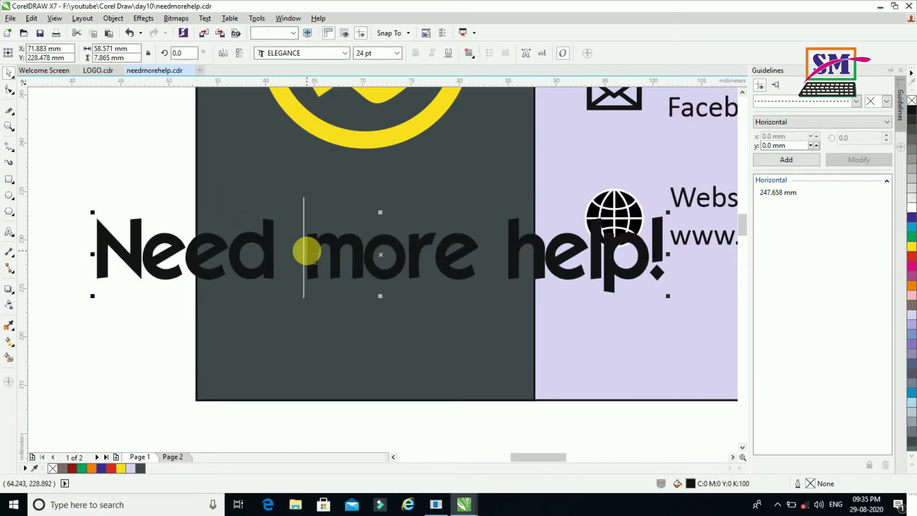
{"action": "key", "text": "BackSpace"}
{"action": "key", "text": "Return"}
{"action": "left_click", "coordinate": [305, 356]}
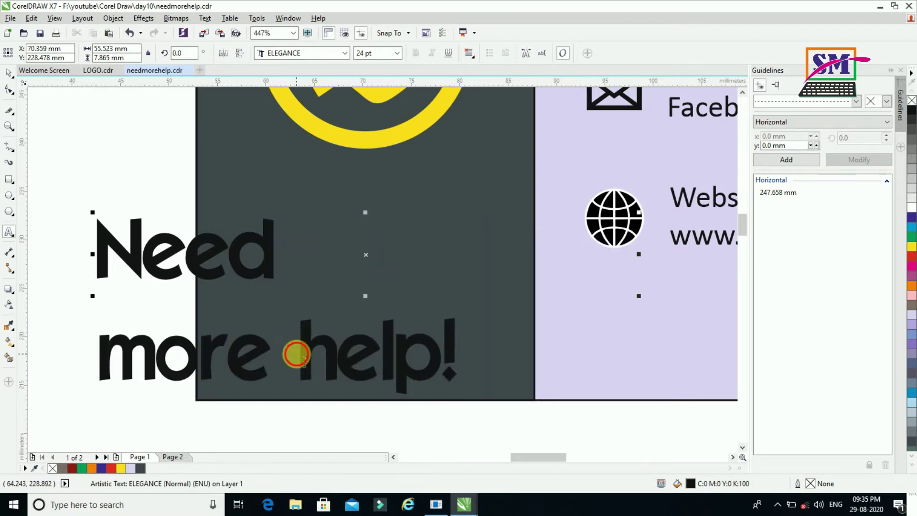
{"action": "key", "text": "Return"}
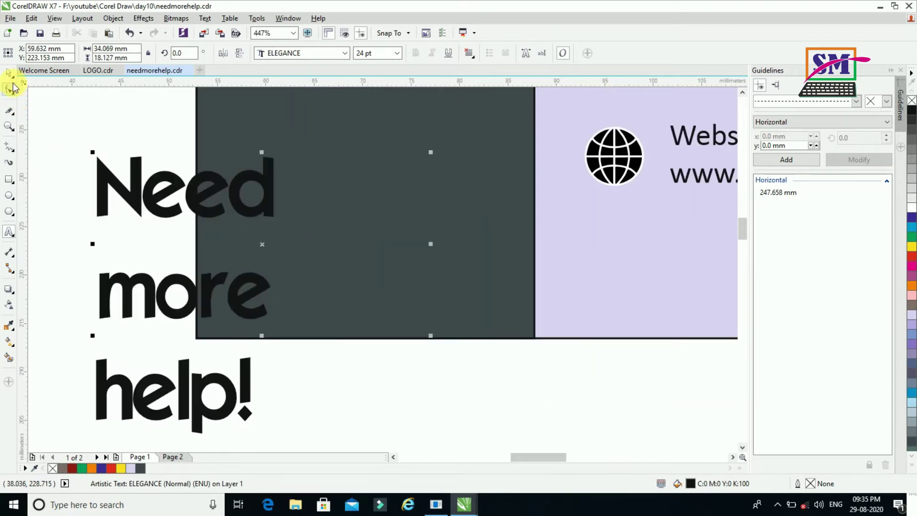
Place the three-line text on the dark panel below the yellow face and tighten its line spacing
{"action": "left_click_drag", "start_coordinate": [262, 317], "coordinate": [422, 242]}
{"action": "scroll", "coordinate": [417, 244], "scroll_direction": "down", "scroll_amount": 3}
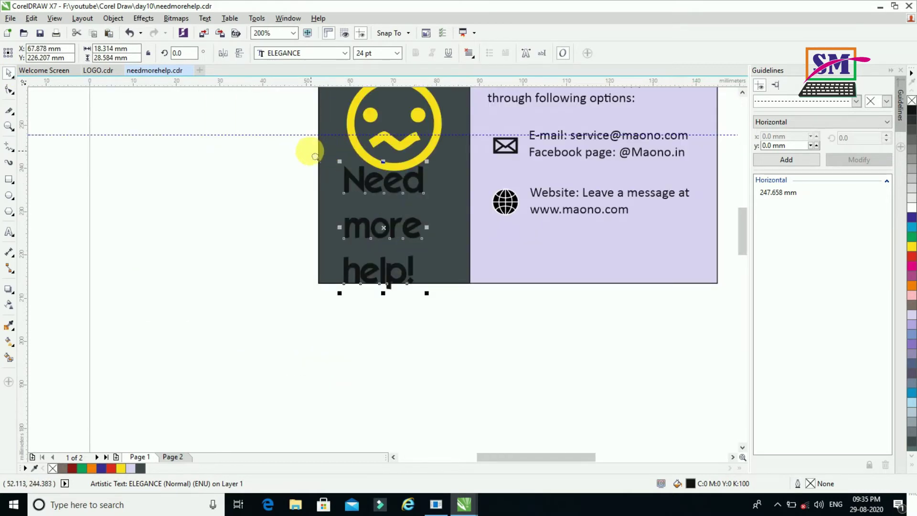
{"action": "left_click_drag", "start_coordinate": [496, 310], "coordinate": [501, 313]}
{"action": "left_click", "coordinate": [10, 92]}
{"action": "left_click_drag", "start_coordinate": [241, 403], "coordinate": [270, 314]}
{"action": "left_click", "coordinate": [8, 73]}
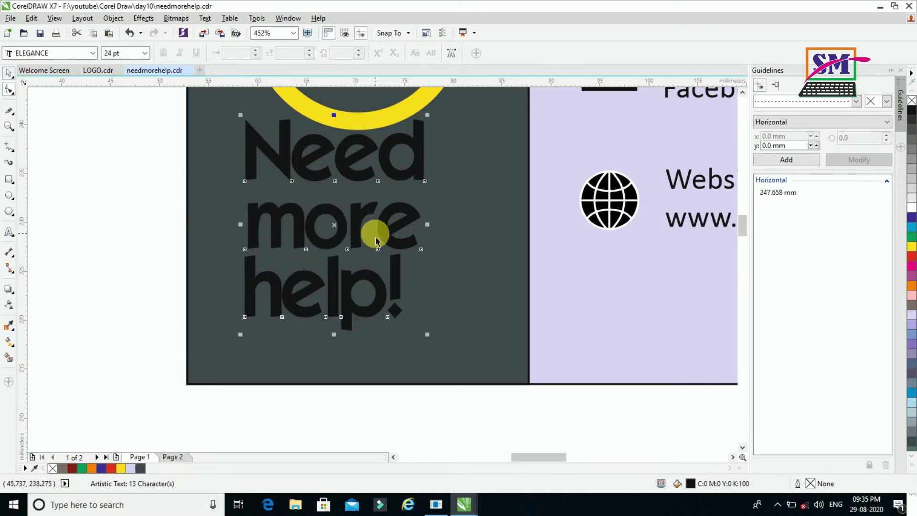
{"action": "left_click_drag", "start_coordinate": [359, 228], "coordinate": [373, 245]}
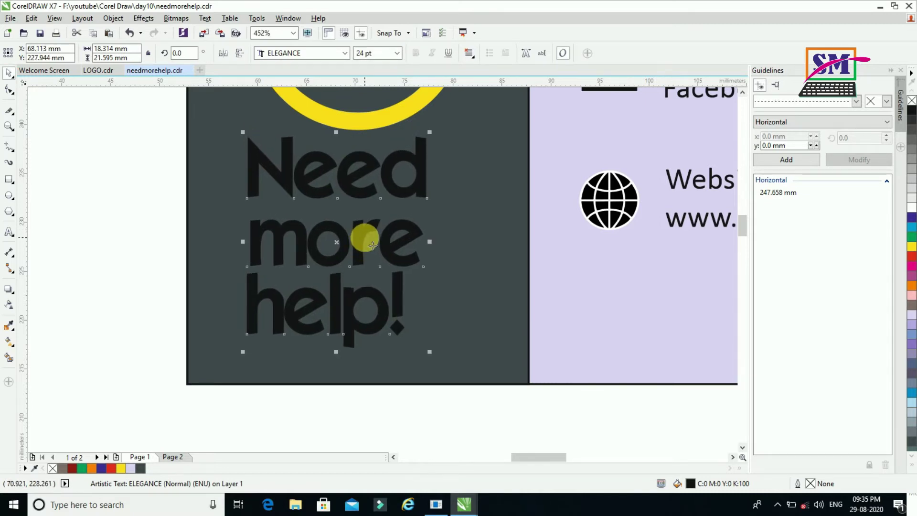
Break the three-line text apart into separate objects for "Need", "more" and "help!"
{"action": "left_click", "coordinate": [141, 162]}
{"action": "left_click", "coordinate": [292, 172]}
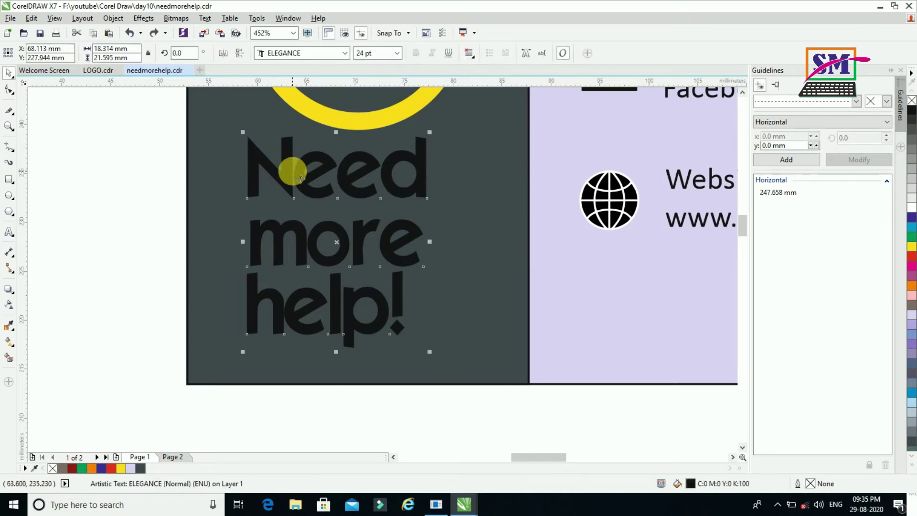
{"action": "left_click", "coordinate": [280, 205]}
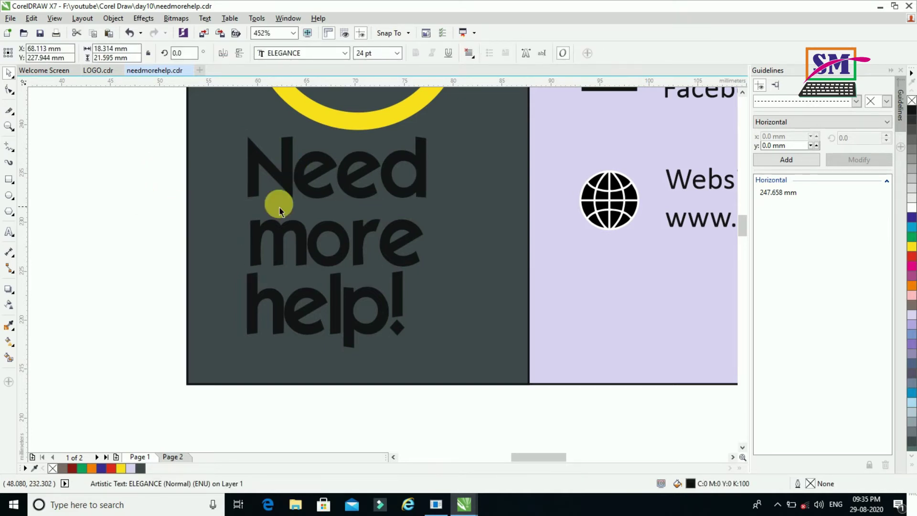
{"action": "left_click", "coordinate": [300, 190]}
{"action": "left_click", "coordinate": [301, 236]}
{"action": "left_click", "coordinate": [310, 308]}
{"action": "left_click", "coordinate": [303, 212]}
{"action": "left_click", "coordinate": [292, 177]}
{"action": "left_click", "coordinate": [311, 237]}
{"action": "left_click", "coordinate": [324, 285]}
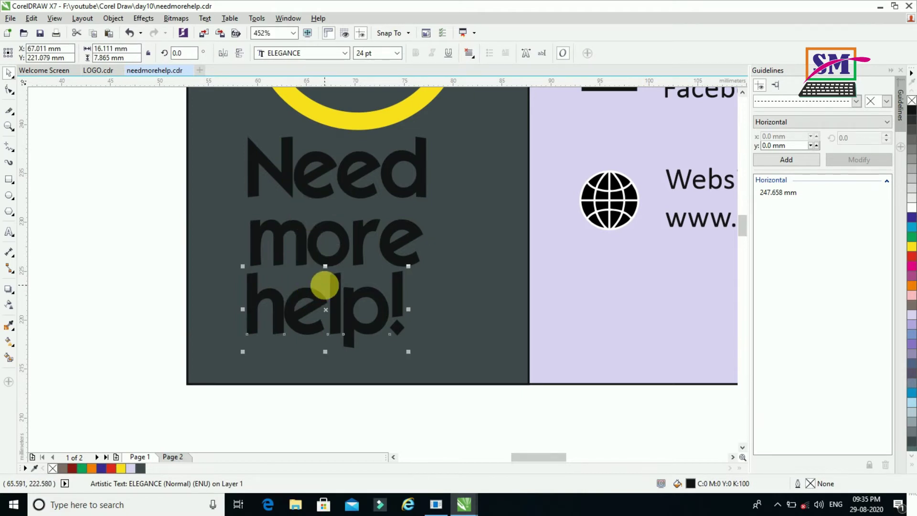
Left-align the three word objects and move "more" slightly up to even out the gaps between the lines
{"action": "left_click", "coordinate": [286, 178], "text": "shift"}
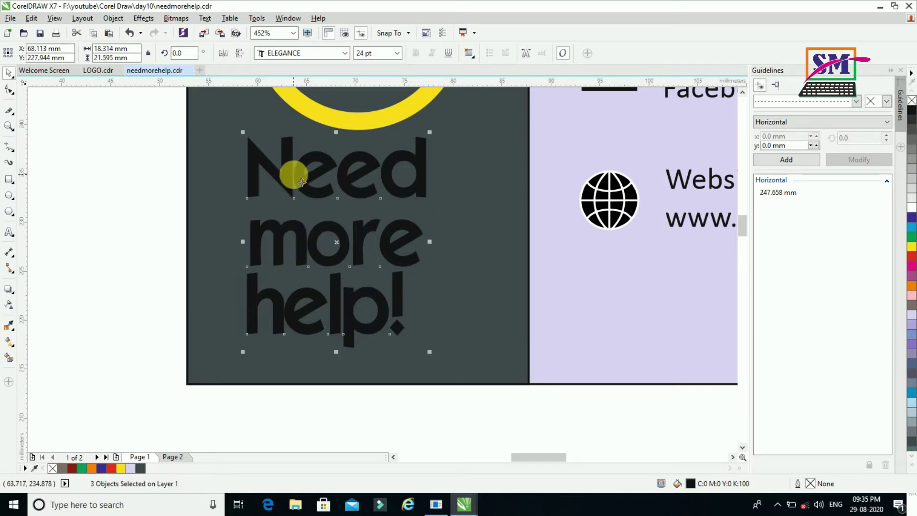
{"action": "left_click", "coordinate": [112, 235]}
{"action": "left_click", "coordinate": [330, 257]}
{"action": "left_click_drag", "start_coordinate": [338, 262], "coordinate": [347, 259]}
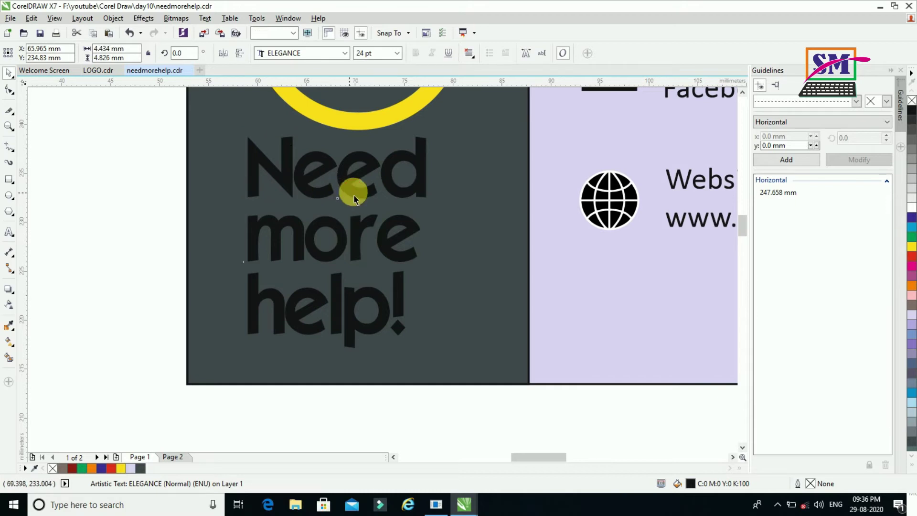
Break the words "Need", "more" and "help!" apart into individual letters
{"action": "left_click", "coordinate": [271, 234]}
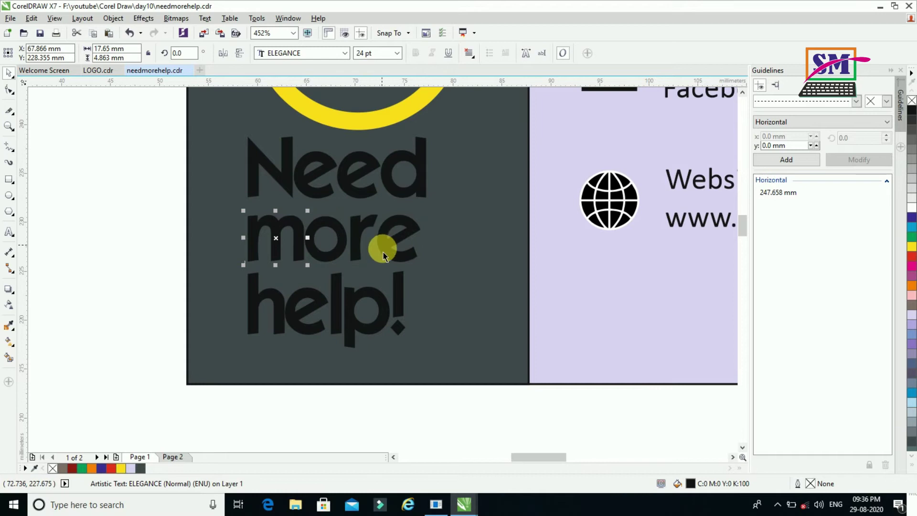
{"action": "left_click", "coordinate": [167, 258]}
{"action": "left_click", "coordinate": [349, 246]}
{"action": "left_click", "coordinate": [391, 246]}
{"action": "left_click", "coordinate": [392, 249]}
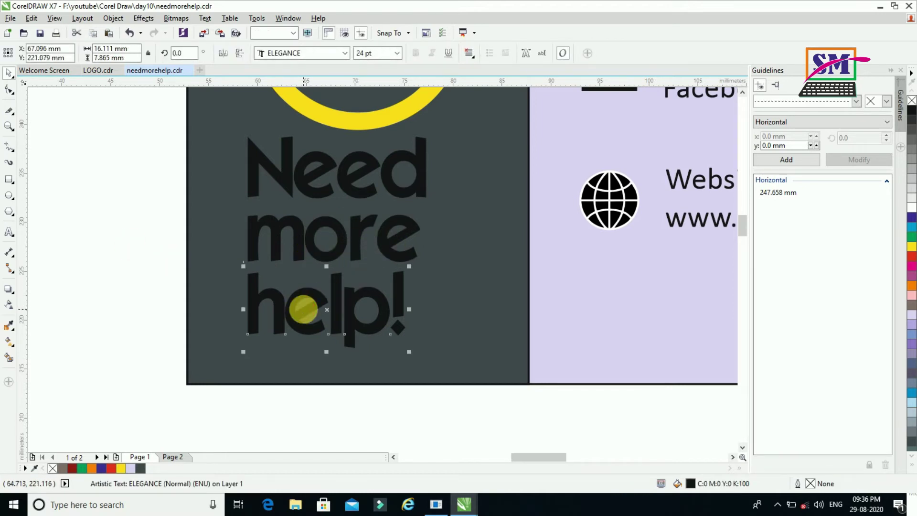
{"action": "left_click", "coordinate": [348, 414]}
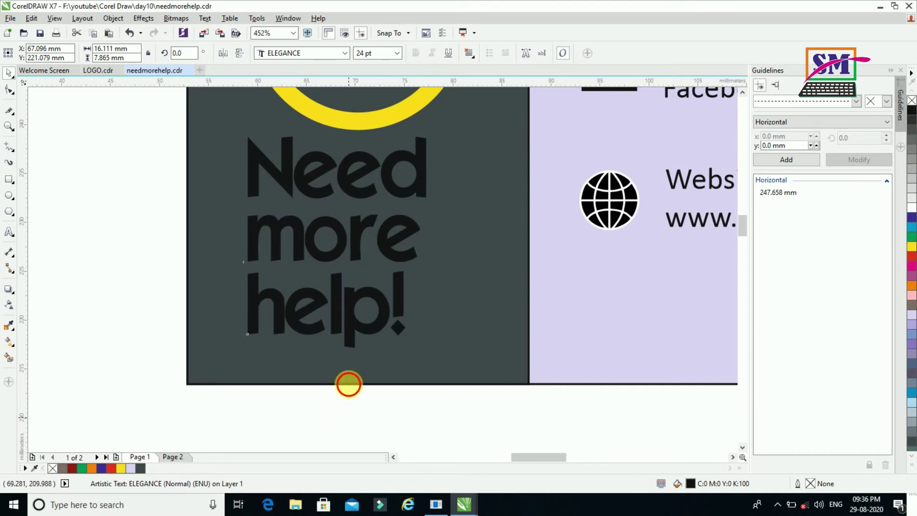
Space out "help!" by aligning the exclamation mark with the right edge of "Need" and shifting the "p" and "l" to the right
{"action": "left_click_drag", "start_coordinate": [401, 310], "coordinate": [415, 309]}
{"action": "left_click", "coordinate": [421, 199], "text": "shift"}
{"action": "left_click", "coordinate": [389, 327]}
{"action": "left_click", "coordinate": [385, 317]}
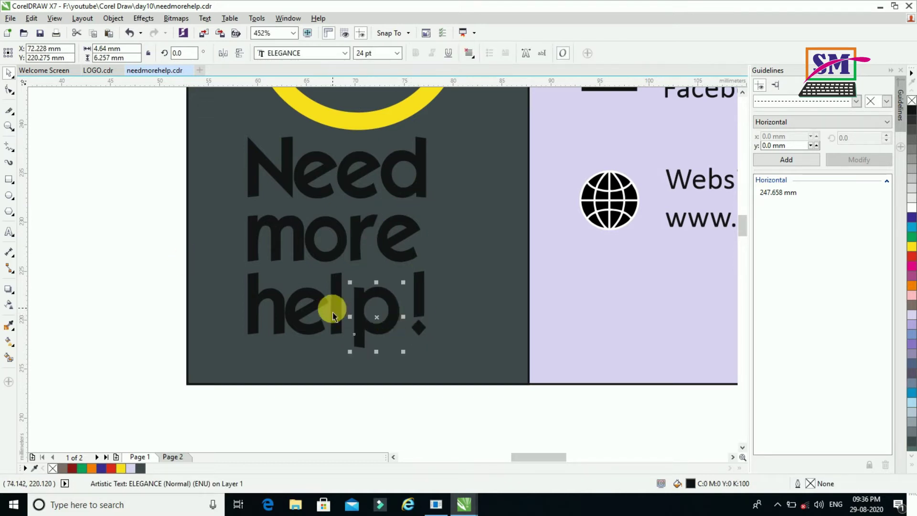
{"action": "left_click_drag", "start_coordinate": [341, 318], "coordinate": [350, 321]}
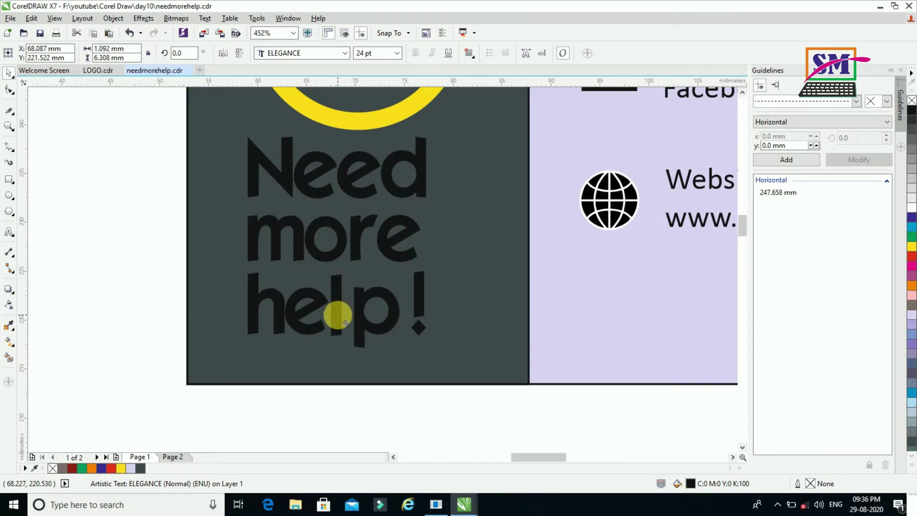
{"action": "left_click_drag", "start_coordinate": [350, 320], "coordinate": [347, 319]}
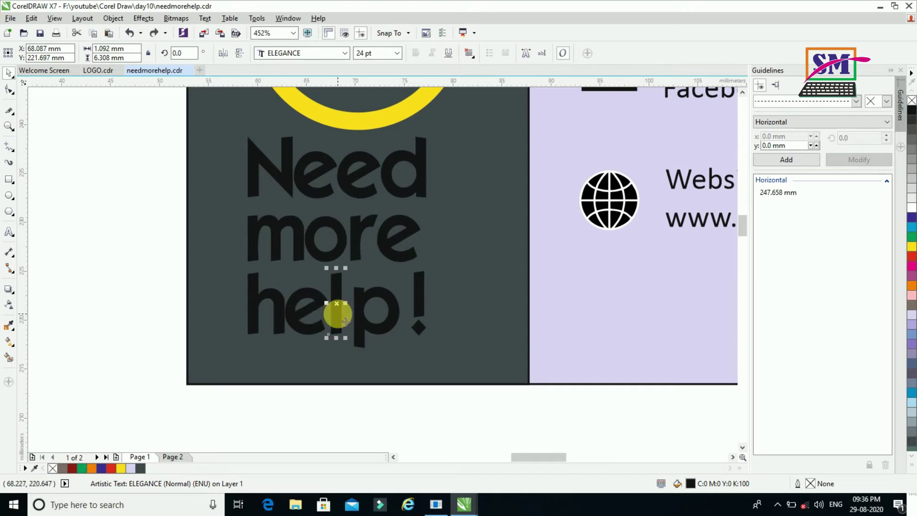
{"action": "left_click", "coordinate": [155, 268]}
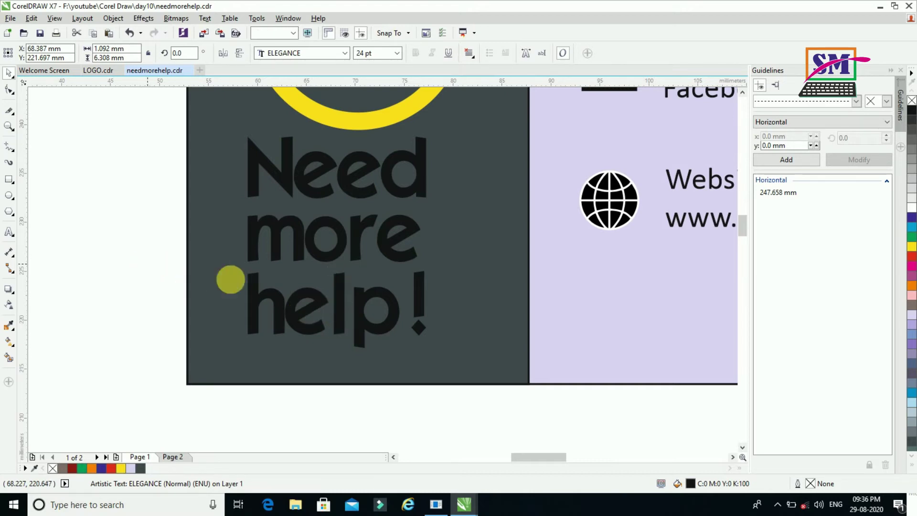
Convert the "N" of "Need" to curves and extend its left stem down to the "h" of "help!"
{"action": "left_click", "coordinate": [257, 192]}
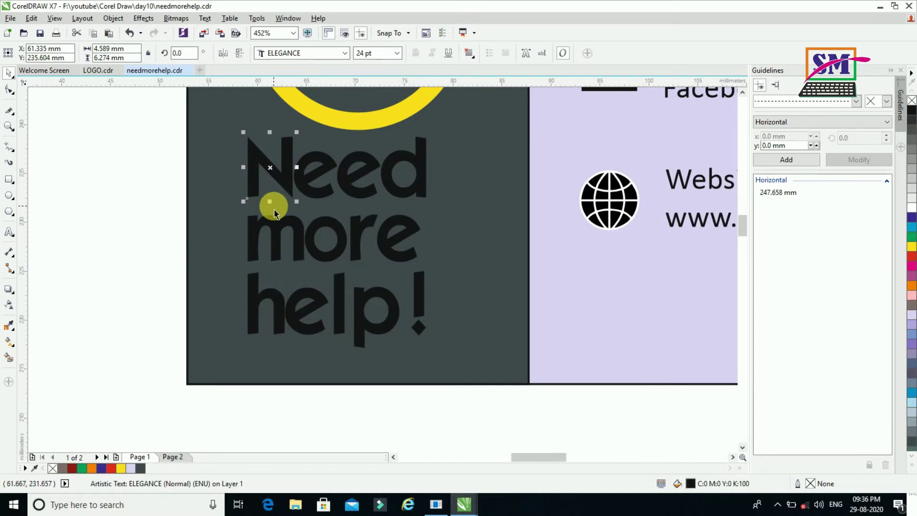
{"action": "key", "text": "ctrl+q"}
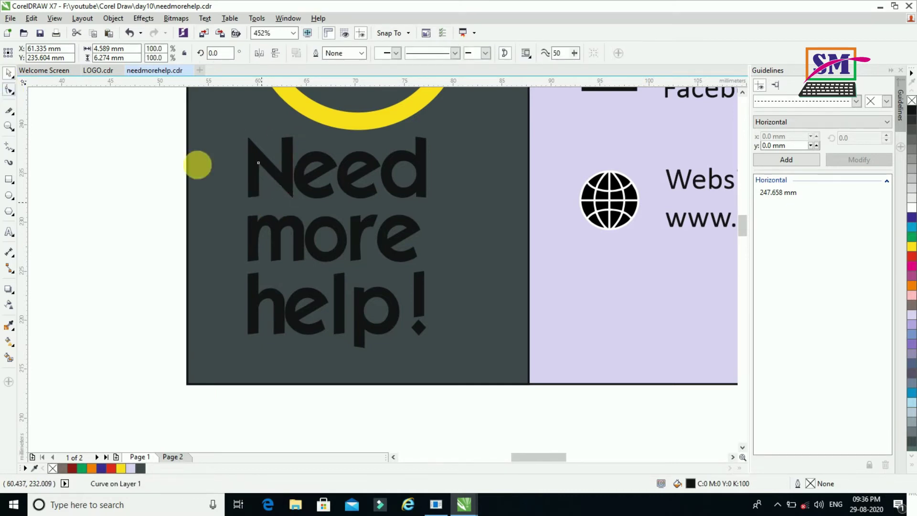
{"action": "key", "text": "F10"}
{"action": "left_click_drag", "start_coordinate": [262, 199], "coordinate": [258, 285]}
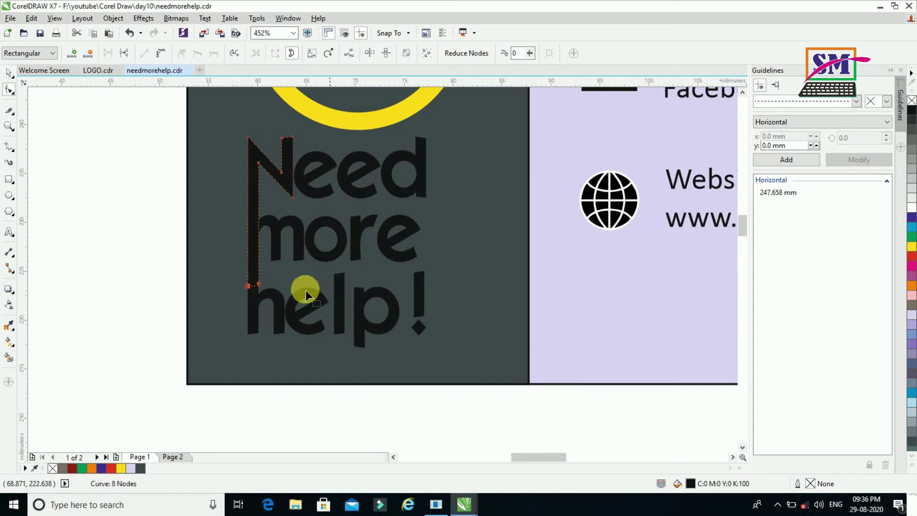
Convert the "r" of "more" to curves and extend its stem about 3.5 mm straight down into the "p"
{"action": "left_click", "coordinate": [374, 286]}
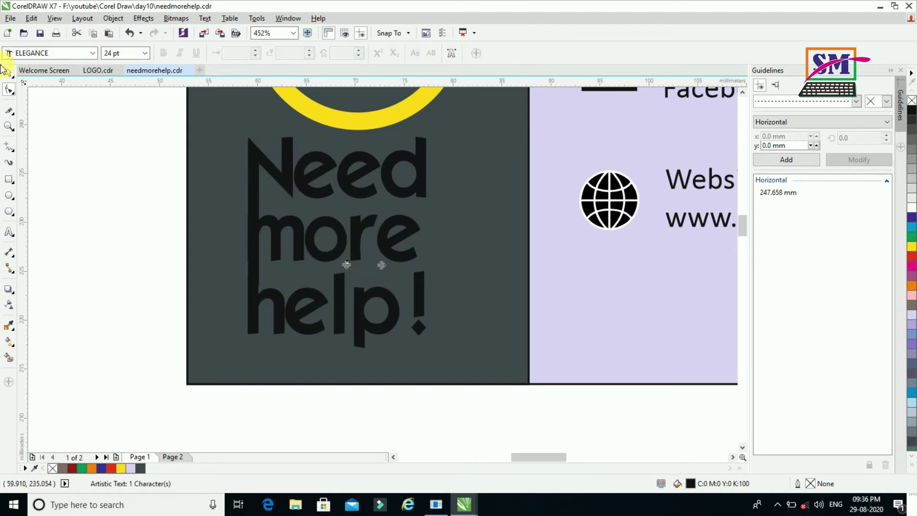
{"action": "left_click", "coordinate": [9, 75]}
{"action": "left_click", "coordinate": [356, 239]}
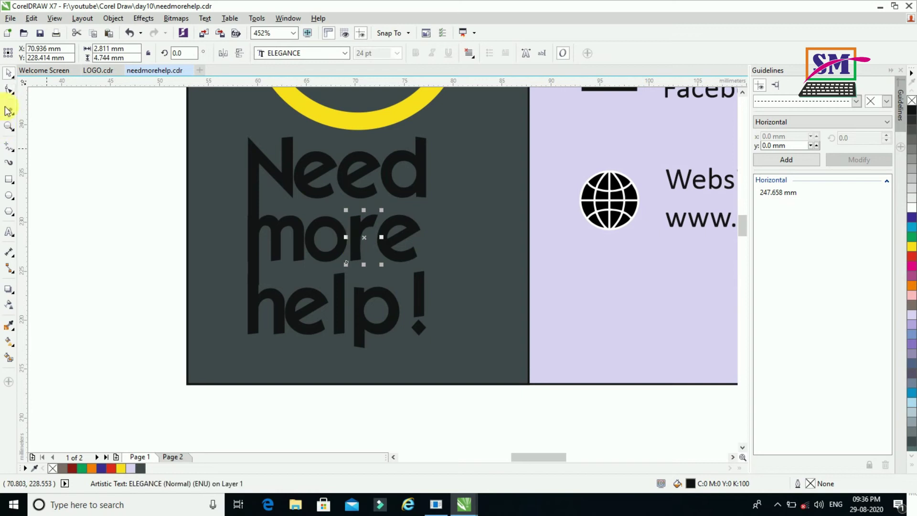
{"action": "left_click", "coordinate": [9, 91]}
{"action": "key", "text": "ctrl+q"}
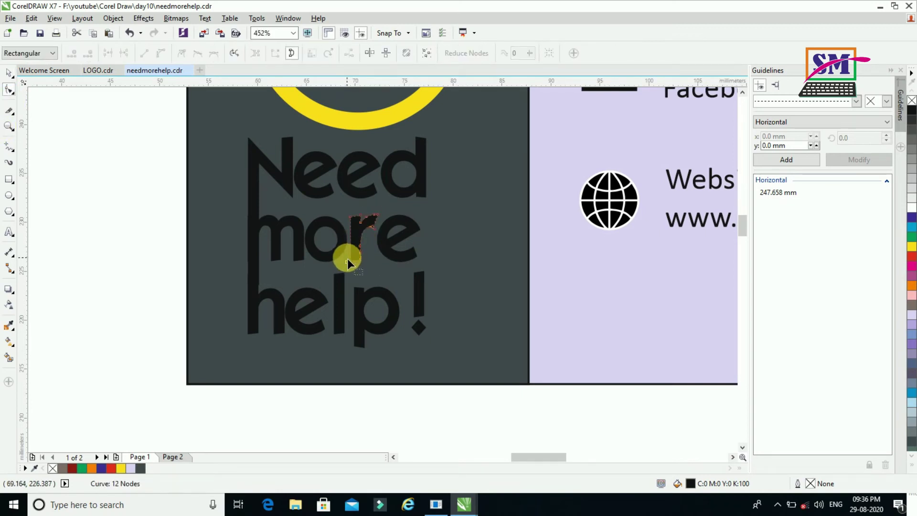
{"action": "left_click", "coordinate": [360, 261]}
{"action": "left_click_drag", "start_coordinate": [361, 285], "coordinate": [362, 296]}
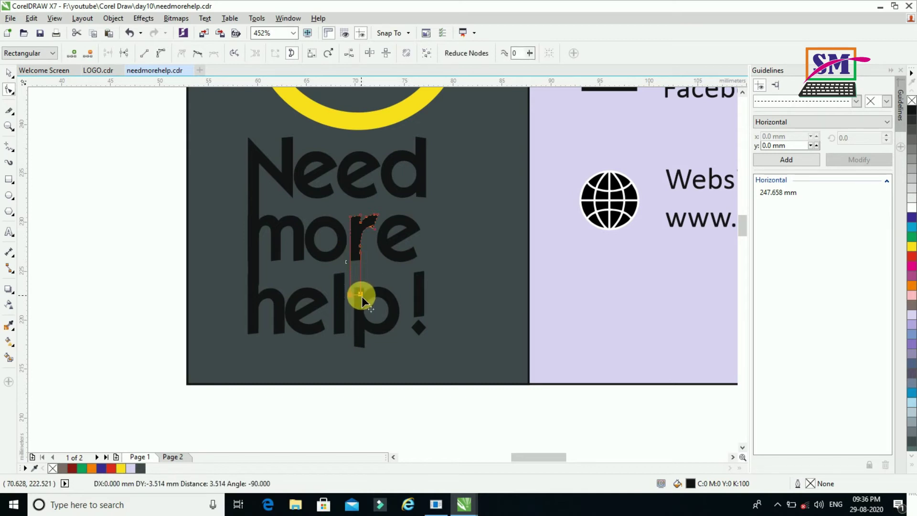
Align the left edge of the extended "r" with the "p" and shift the "e" of "more" slightly right
{"action": "left_click", "coordinate": [9, 73]}
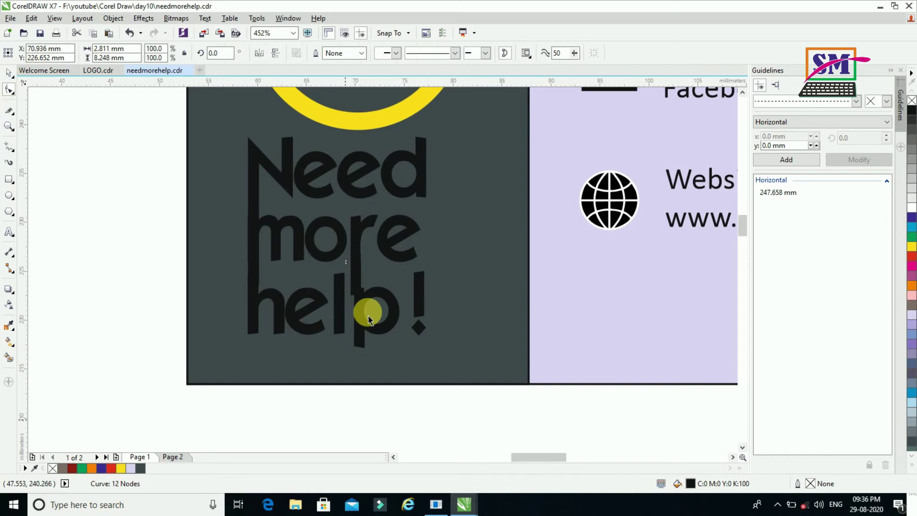
{"action": "left_click", "coordinate": [392, 306], "text": "shift"}
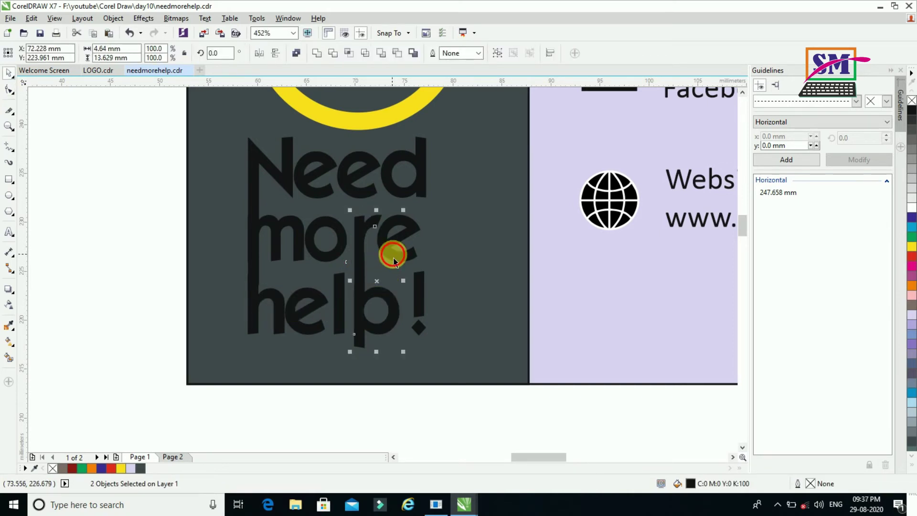
{"action": "left_click", "coordinate": [401, 261]}
Extend the top of the "l" in "help!" about 2.8 mm upward as a curve so it meets the "o"
{"action": "double_click", "coordinate": [343, 274]}
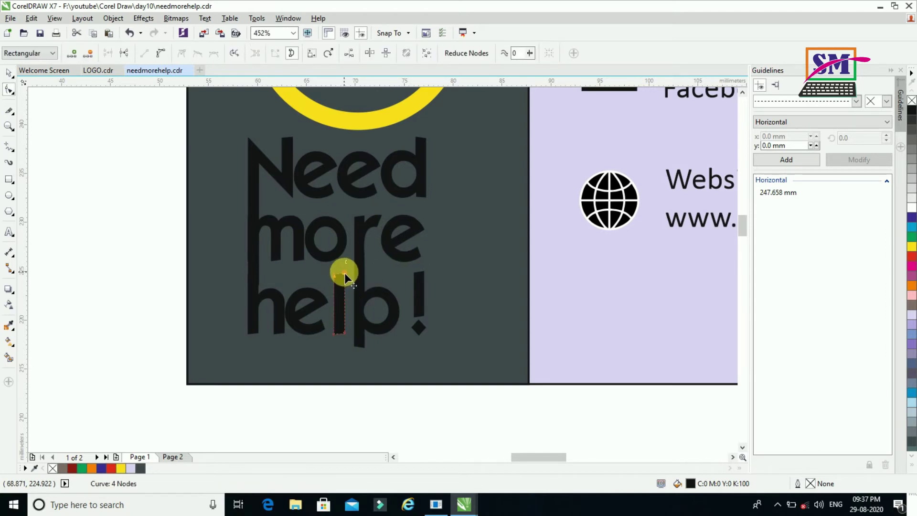
{"action": "left_click_drag", "start_coordinate": [344, 270], "coordinate": [344, 250]}
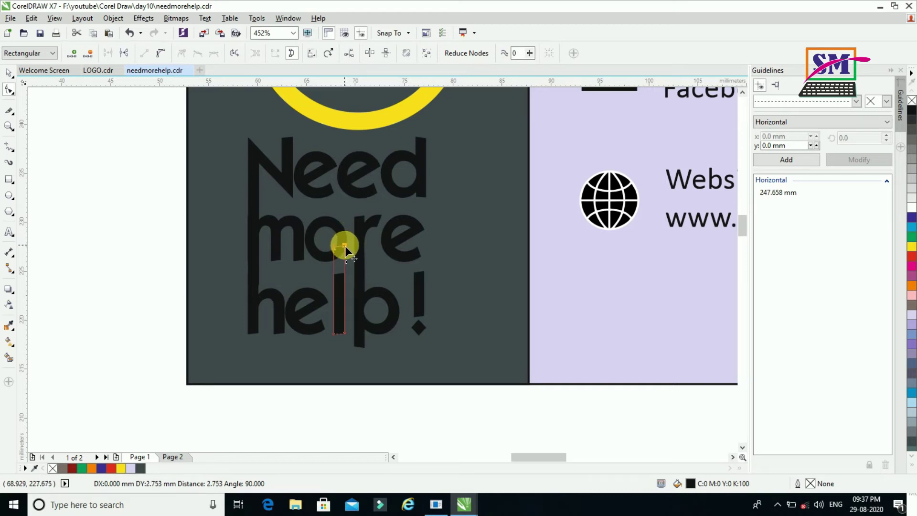
{"action": "left_click_drag", "start_coordinate": [344, 245], "coordinate": [345, 245]}
{"action": "left_click", "coordinate": [9, 73]}
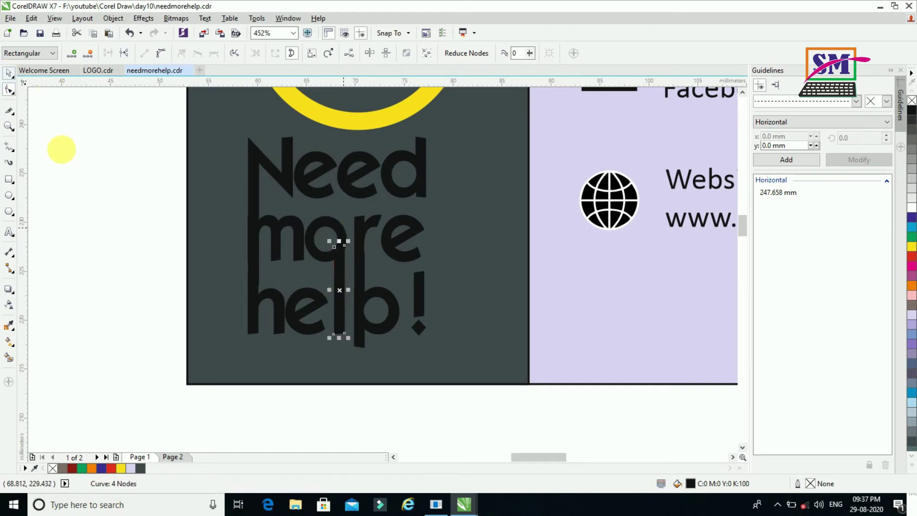
{"action": "left_click", "coordinate": [358, 398]}
Nudge the "e" of "help!" slightly to the right between the "h" and the "l"
{"action": "left_click", "coordinate": [319, 305]}
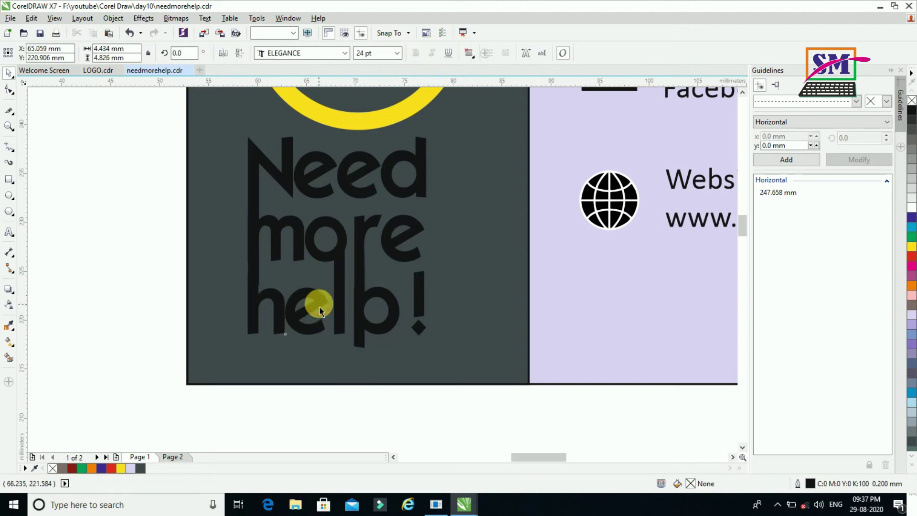
{"action": "key", "text": "Right"}
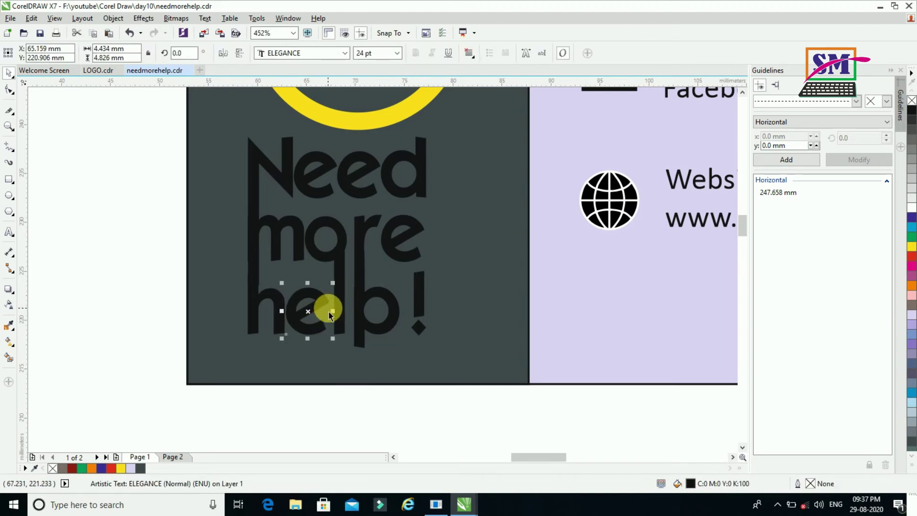
{"action": "key", "text": "Escape"}
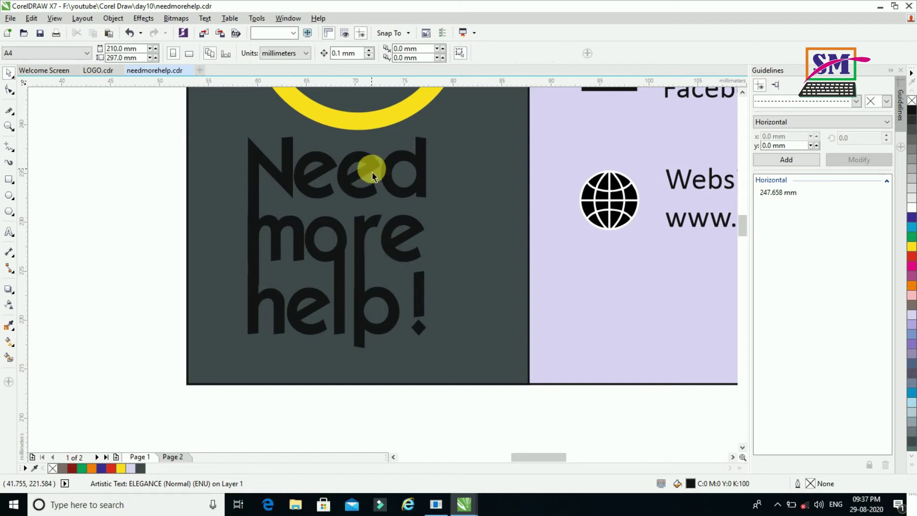
Rotate the second "e" of "Need" clockwise to an angle of about 329.2°
{"action": "left_click", "coordinate": [372, 173]}
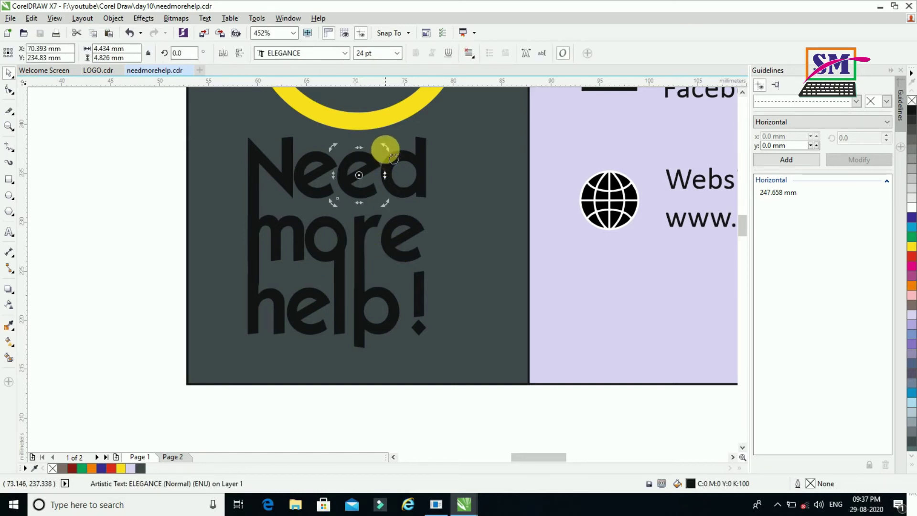
{"action": "left_click", "coordinate": [360, 173]}
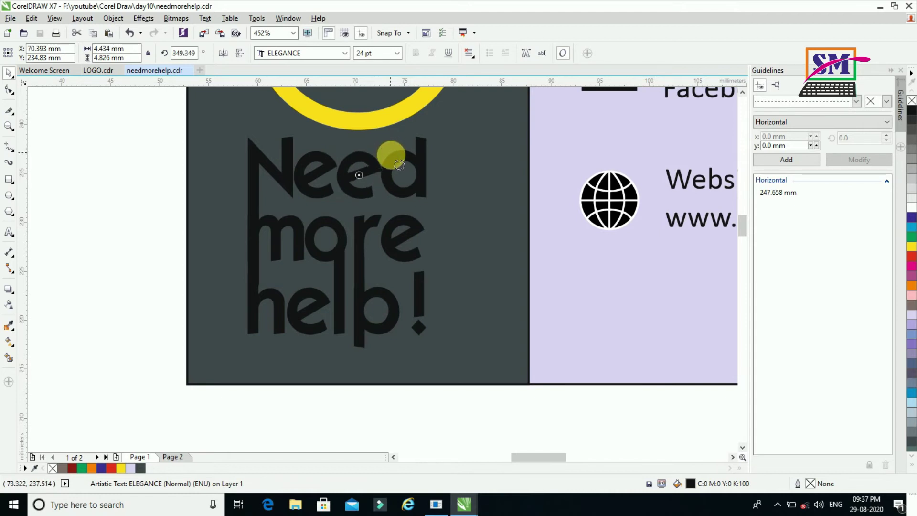
{"action": "mouse_move", "coordinate": [400, 170]}
{"action": "left_mouse_down"}
{"action": "mouse_move", "coordinate": [402, 186]}
{"action": "mouse_move", "coordinate": [404, 158]}
{"action": "left_mouse_up"}
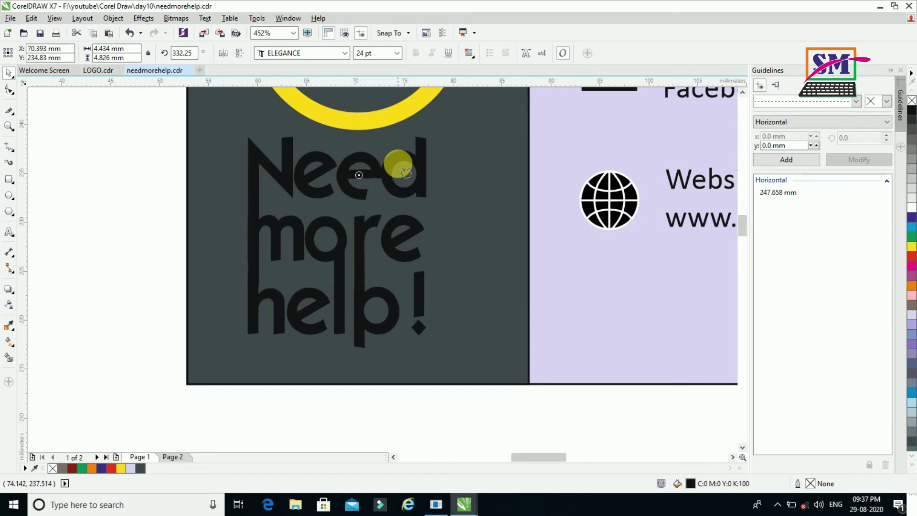
{"action": "left_click", "coordinate": [187, 197]}
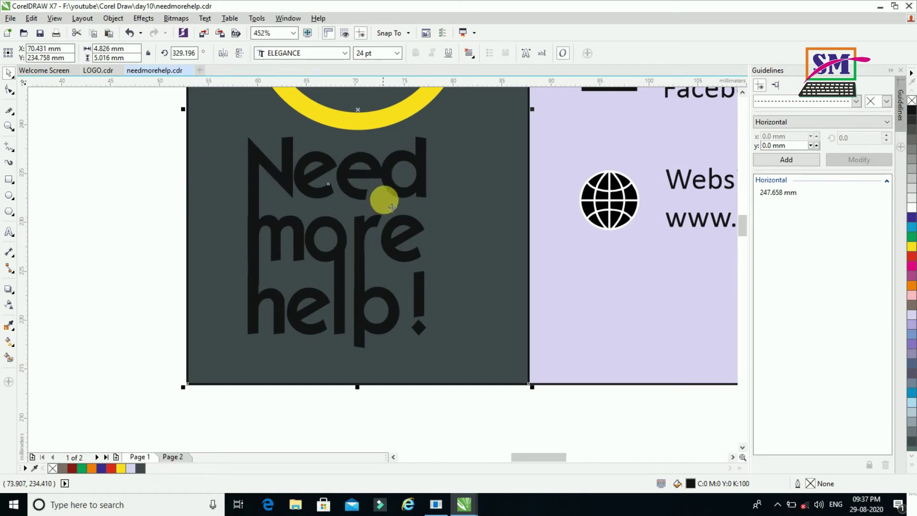
Nudge the "d" of "Need", the last "e" of "more" and the exclamation mark slightly to the right together
{"action": "left_click", "coordinate": [398, 193]}
{"action": "left_click", "coordinate": [410, 229]}
{"action": "left_click", "coordinate": [420, 289], "text": "shift"}
{"action": "key", "text": "Right"}
{"action": "key", "text": "Right"}
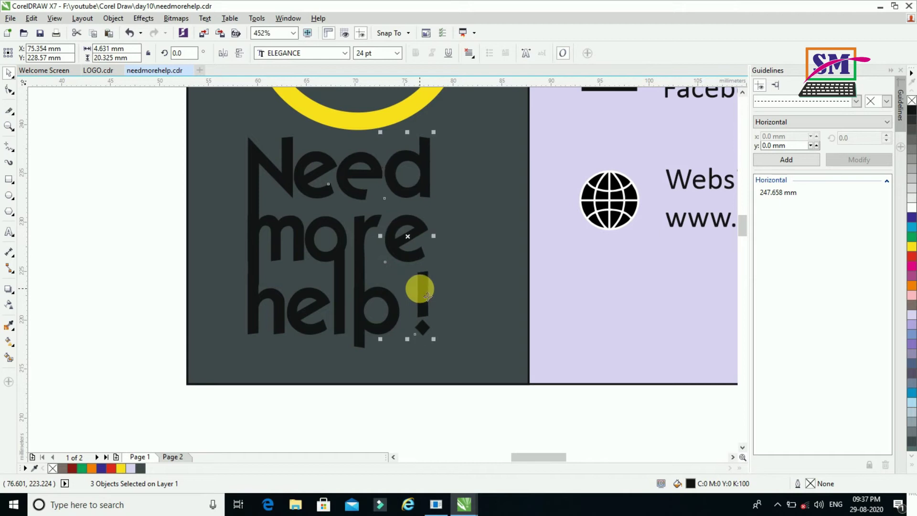
Nudge the tilted "e" of "Need", the "r" of "more" and the "p" of "help!" slightly to the right together
{"action": "left_click", "coordinate": [358, 227]}
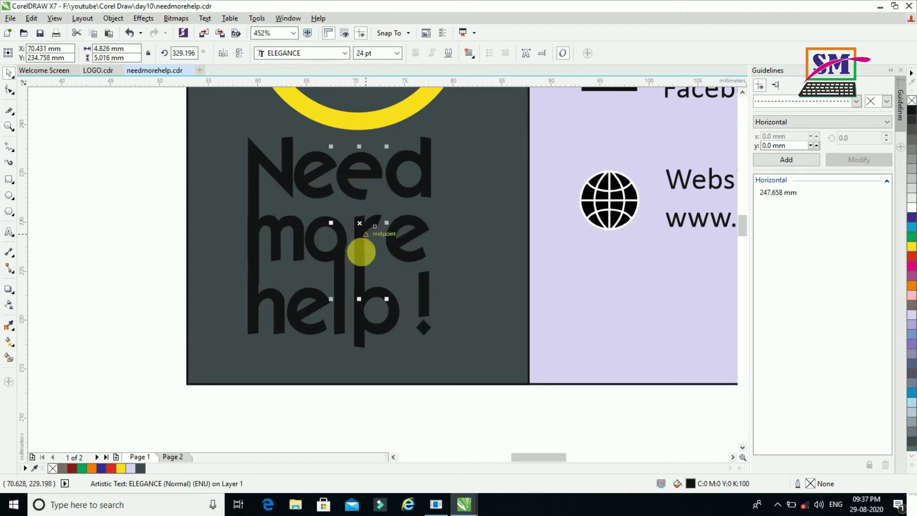
{"action": "left_click", "coordinate": [371, 329], "text": "shift"}
{"action": "key", "text": "Right"}
{"action": "key", "text": "Right"}
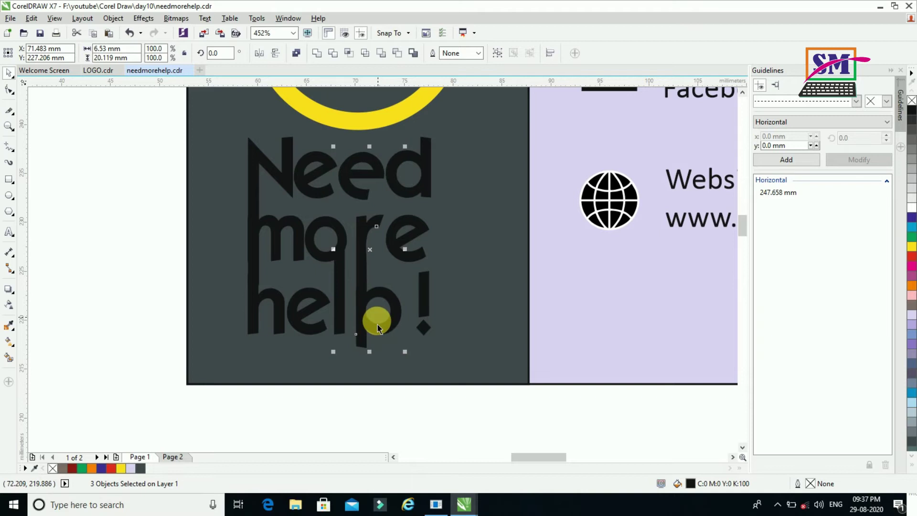
Shift the "N", "m" and "h" that begin the three lines about 1 mm to the left together
{"action": "left_click", "coordinate": [290, 162]}
{"action": "left_click", "coordinate": [300, 237], "text": "shift"}
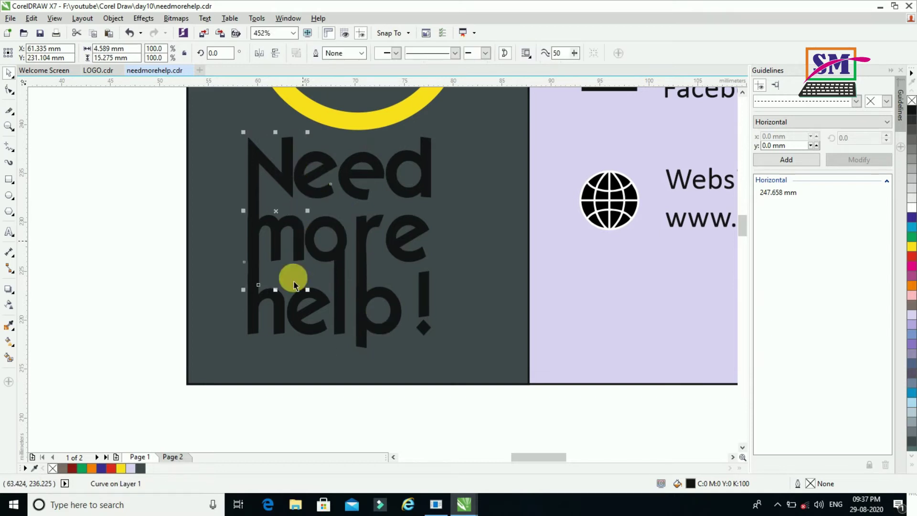
{"action": "left_click", "coordinate": [282, 315], "text": "shift"}
{"action": "key", "text": "Left"}
{"action": "key", "text": "Left"}
{"action": "key", "text": "Left"}
{"action": "key", "text": "Left"}
{"action": "key", "text": "Left"}
{"action": "key", "text": "Left"}
{"action": "key", "text": "Left"}
{"action": "key", "text": "Left"}
{"action": "key", "text": "Left"}
{"action": "key", "text": "Left"}
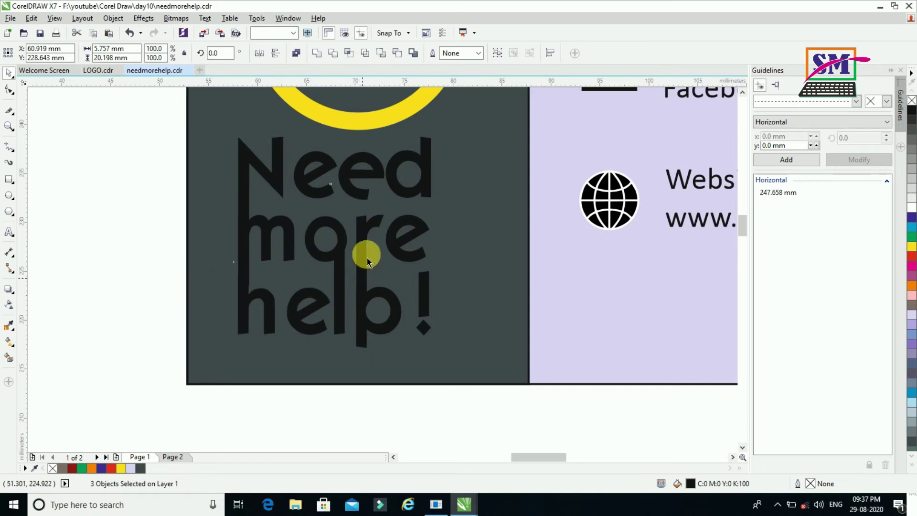
{"action": "key", "text": "Escape"}
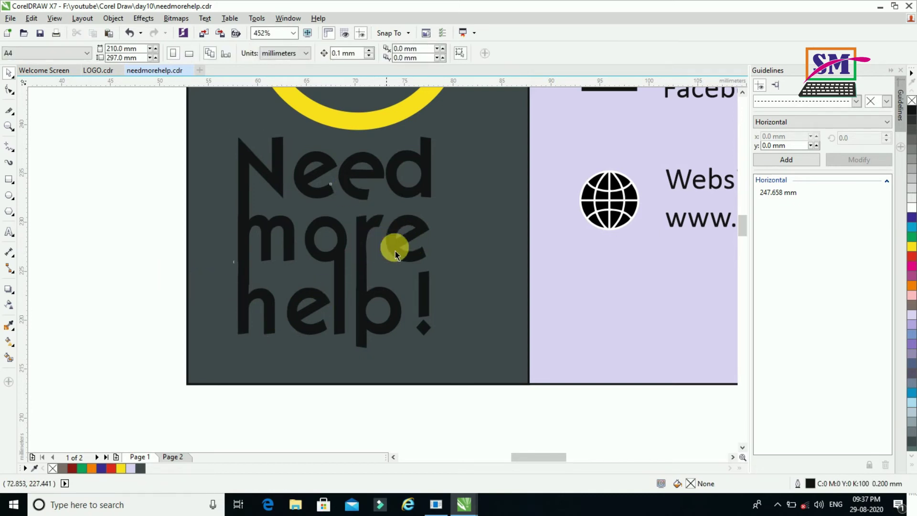
Rotate the "e" of "more" clockwise to an angle of about 326.7°
{"action": "left_click", "coordinate": [396, 252]}
{"action": "left_click", "coordinate": [403, 240]}
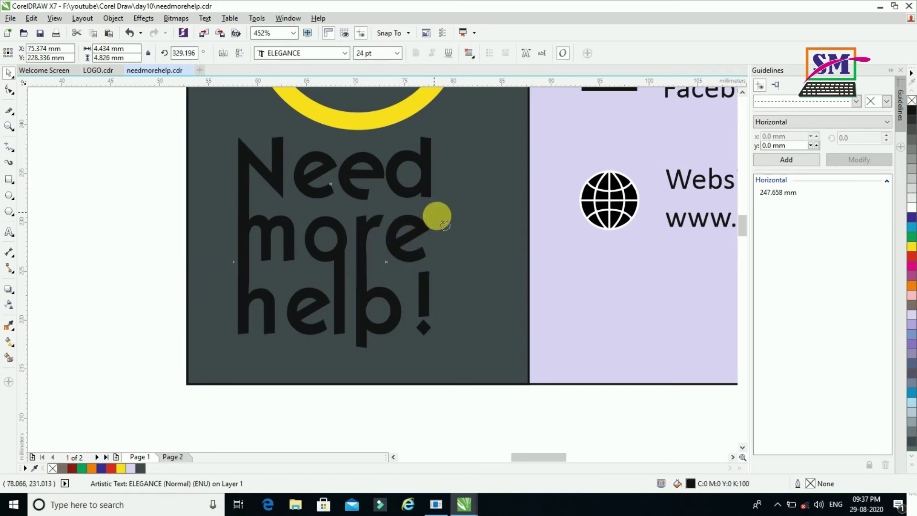
{"action": "left_click", "coordinate": [129, 260]}
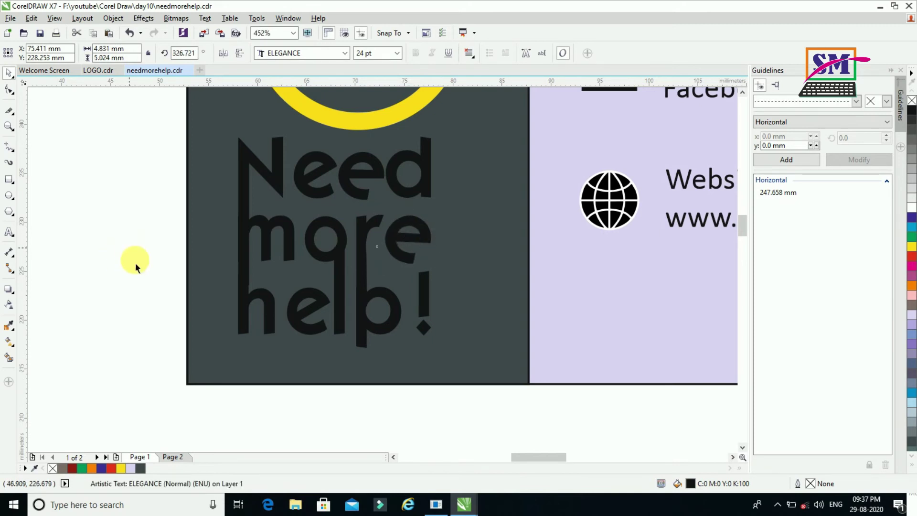
Weld all the heading letters into one curve and scale it down proportionally to about 82.7%
{"action": "left_click_drag", "start_coordinate": [158, 127], "coordinate": [462, 381]}
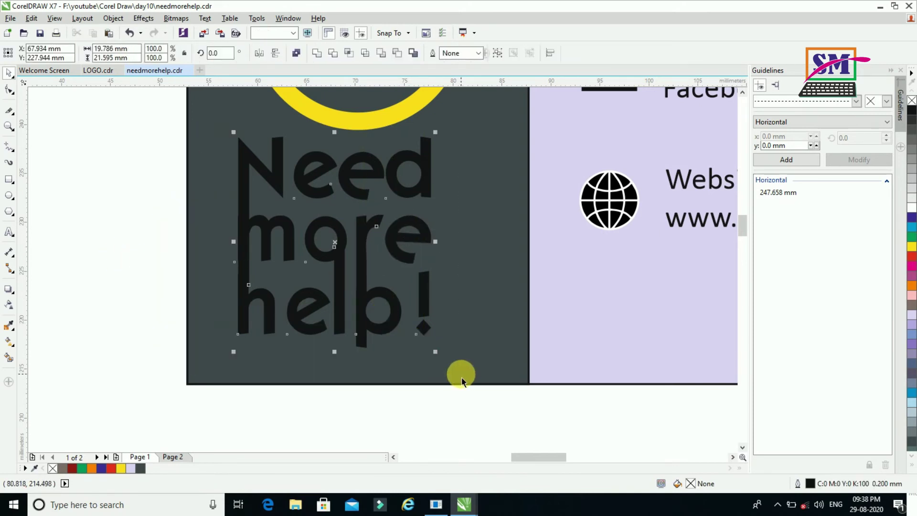
{"action": "left_click", "coordinate": [319, 52]}
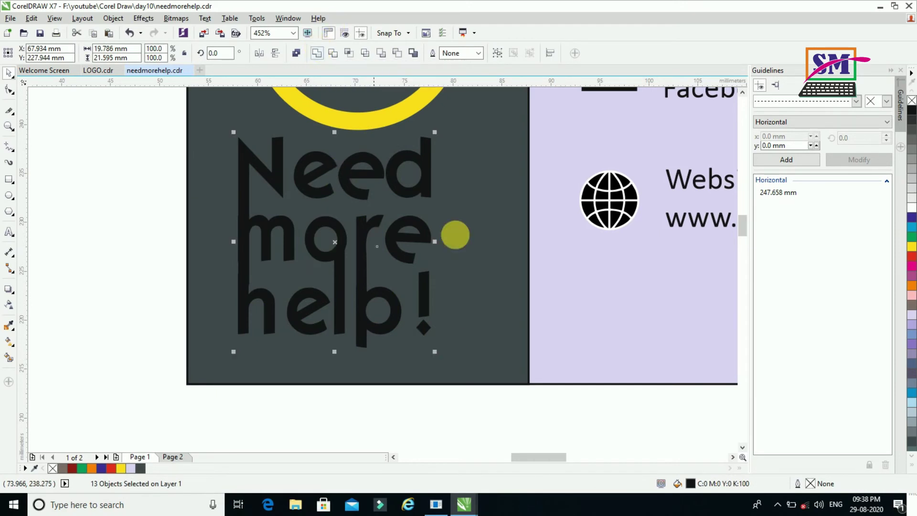
{"action": "left_click_drag", "start_coordinate": [434, 132], "coordinate": [419, 151]}
Centre the lettering horizontally under the sad face and fill both with Powder Blue
{"action": "left_click_drag", "start_coordinate": [359, 248], "coordinate": [372, 248]}
{"action": "scroll", "coordinate": [420, 262], "scroll_direction": "down", "scroll_amount": 2}
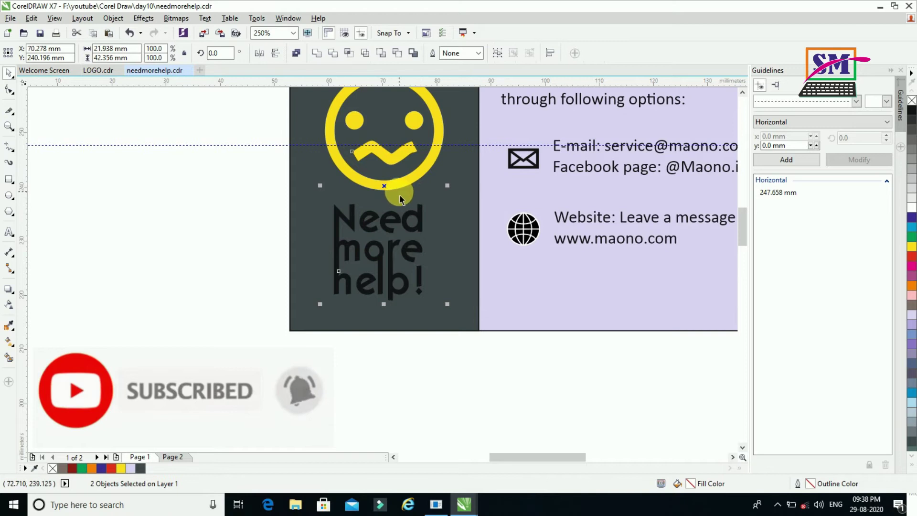
{"action": "key", "text": "c"}
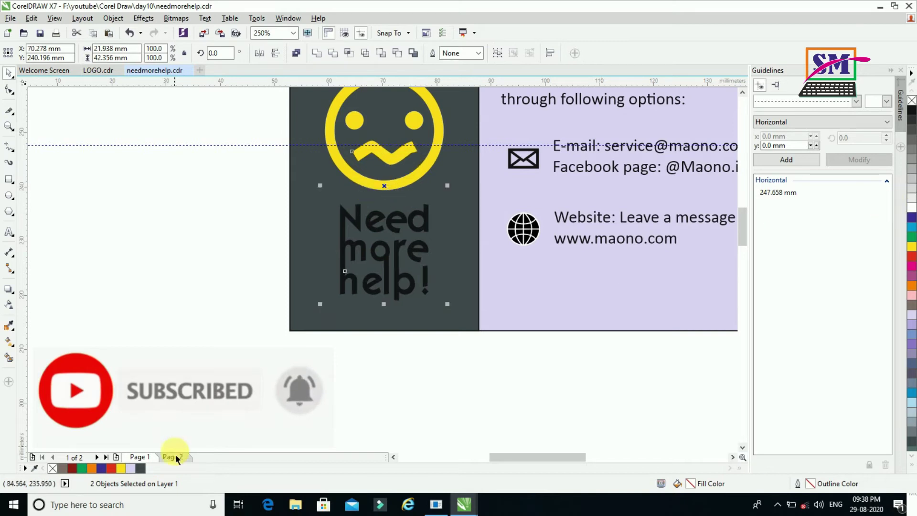
{"action": "left_click", "coordinate": [421, 382]}
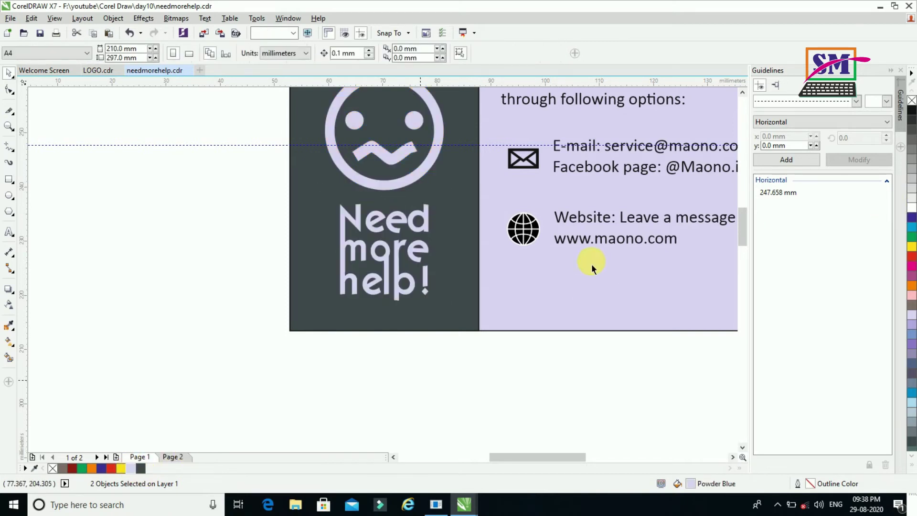
Draw a bar about 5 mm by 1.4 mm with fully rounded ends in the dark panel's upper-left corner
{"action": "left_click", "coordinate": [591, 263]}
{"action": "scroll", "coordinate": [466, 262], "scroll_direction": "down", "scroll_amount": 1}
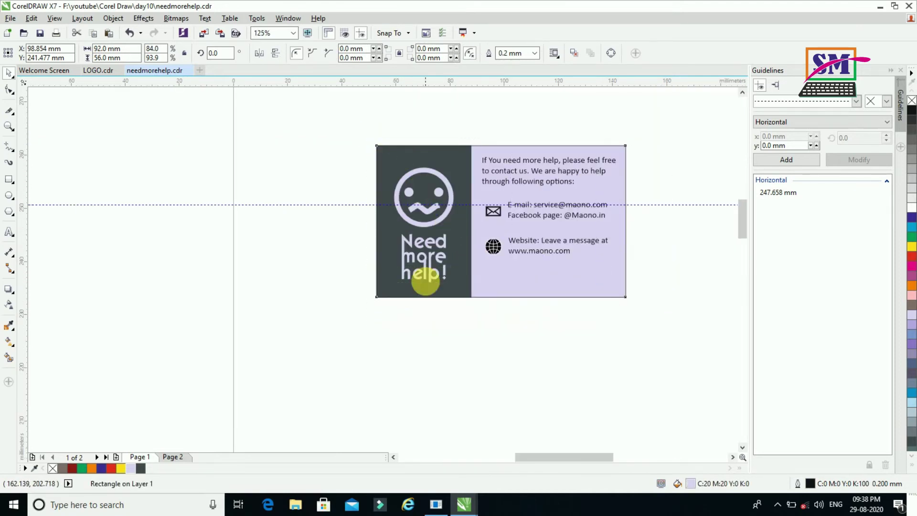
{"action": "scroll", "coordinate": [421, 272], "scroll_direction": "up", "scroll_amount": 1}
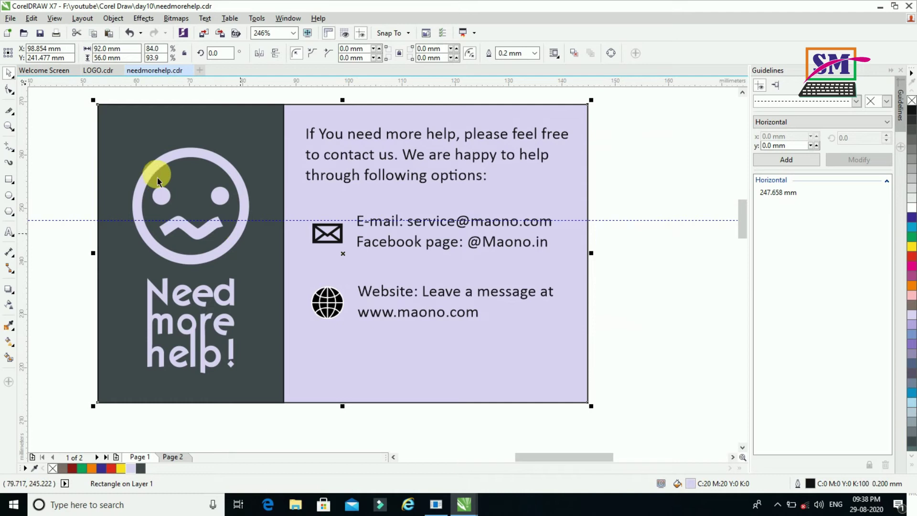
{"action": "key", "text": "F2"}
{"action": "left_click_drag", "start_coordinate": [81, 98], "coordinate": [307, 169]}
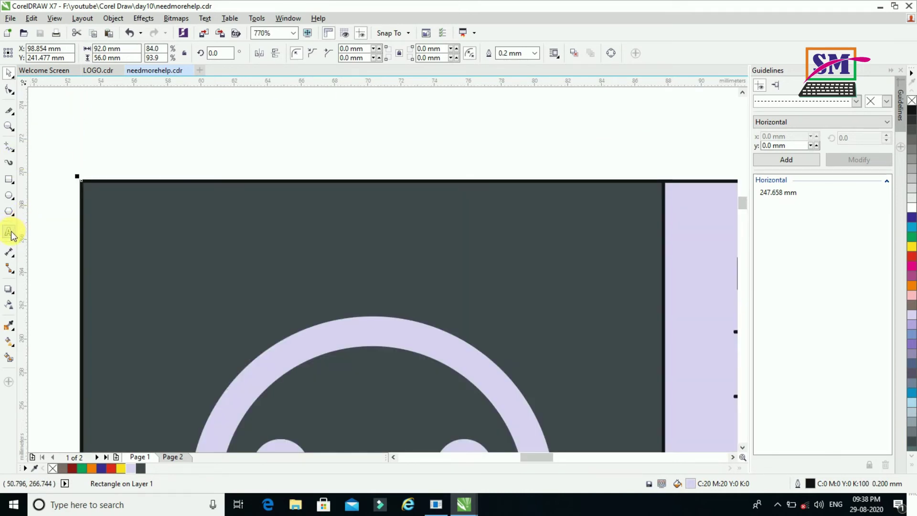
{"action": "left_click", "coordinate": [9, 179]}
{"action": "left_click_drag", "start_coordinate": [123, 206], "coordinate": [207, 228]}
{"action": "left_click", "coordinate": [9, 89]}
{"action": "left_click_drag", "start_coordinate": [123, 209], "coordinate": [129, 273]}
{"action": "left_click", "coordinate": [9, 72]}
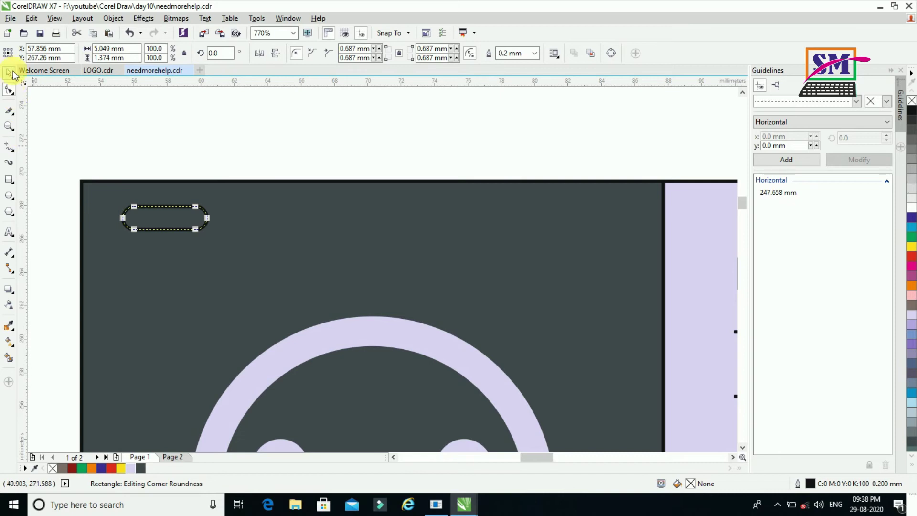
Fill the rounded bar white without an outline and place smaller copies below it and in the panel's upper-right corner
{"action": "left_click", "coordinate": [912, 206]}
{"action": "right_click", "coordinate": [912, 101]}
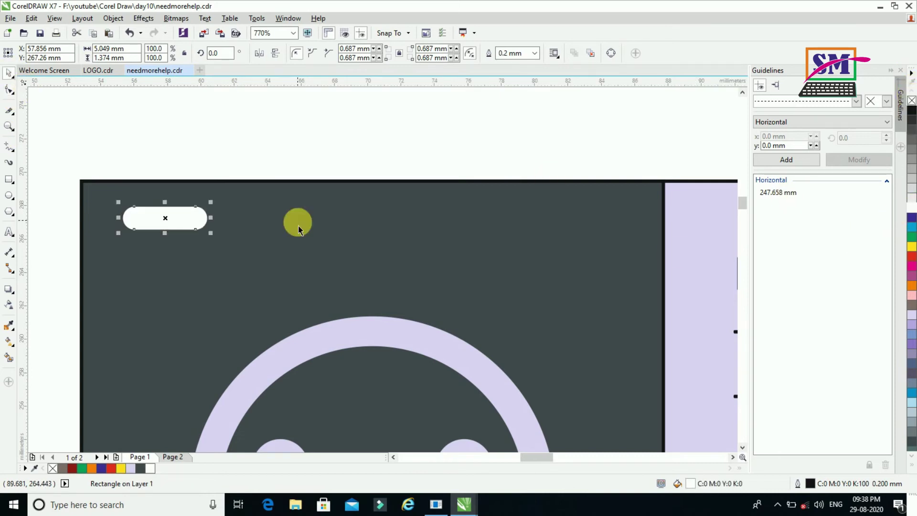
{"action": "left_click_drag", "start_coordinate": [217, 244], "coordinate": [247, 266]}
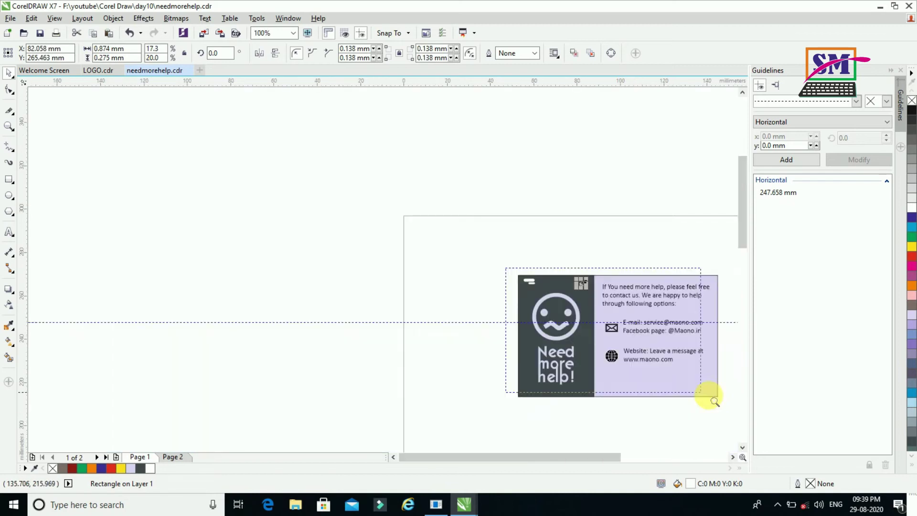
{"action": "left_click_drag", "start_coordinate": [714, 401], "coordinate": [700, 413]}
{"action": "left_click", "coordinate": [688, 397]}
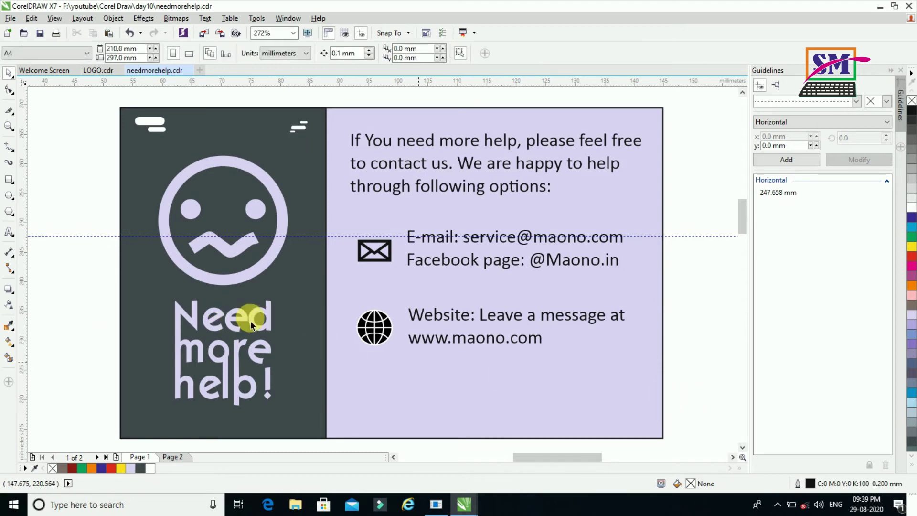
{"action": "left_click", "coordinate": [267, 320]}
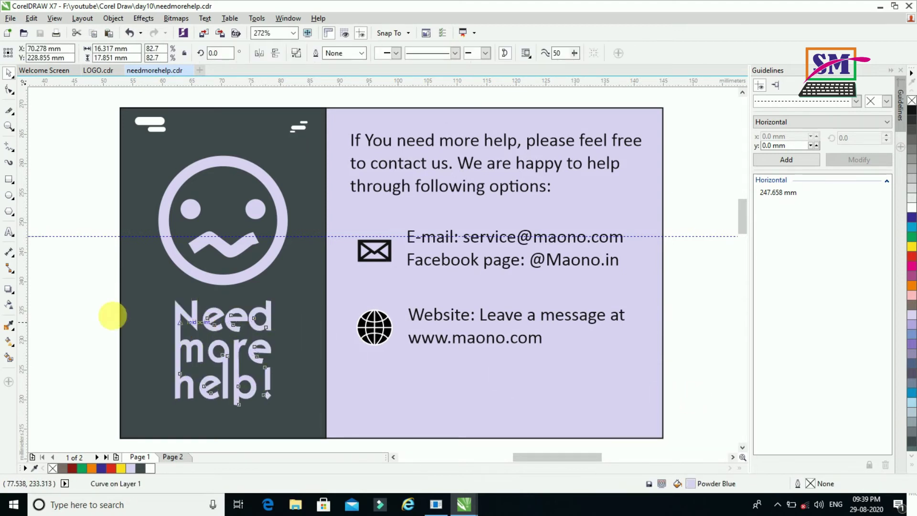
{"action": "left_click", "coordinate": [112, 315]}
Draw a rectangular strip 92 mm wide and about 5.6 mm high along the bottom edge of the card
{"action": "scroll", "coordinate": [554, 394], "scroll_direction": "down", "scroll_amount": 2}
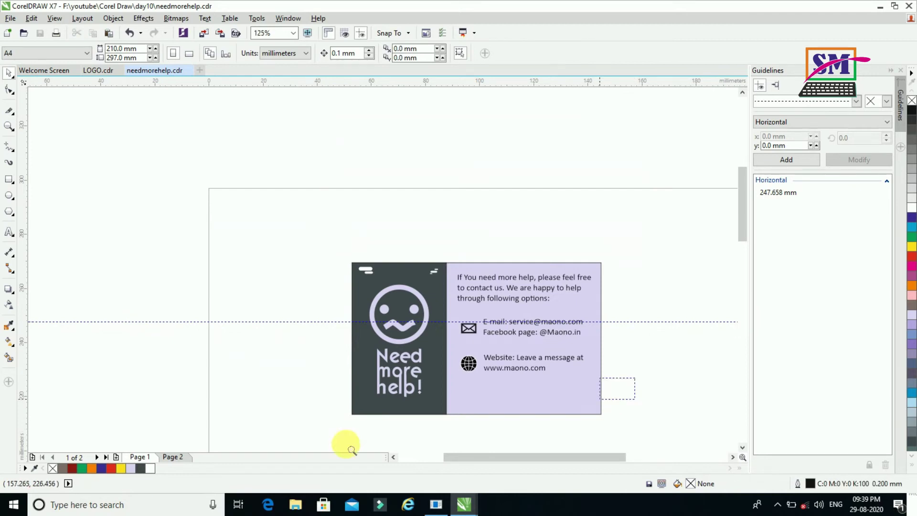
{"action": "left_click", "coordinate": [450, 414]}
{"action": "left_click", "coordinate": [9, 180]}
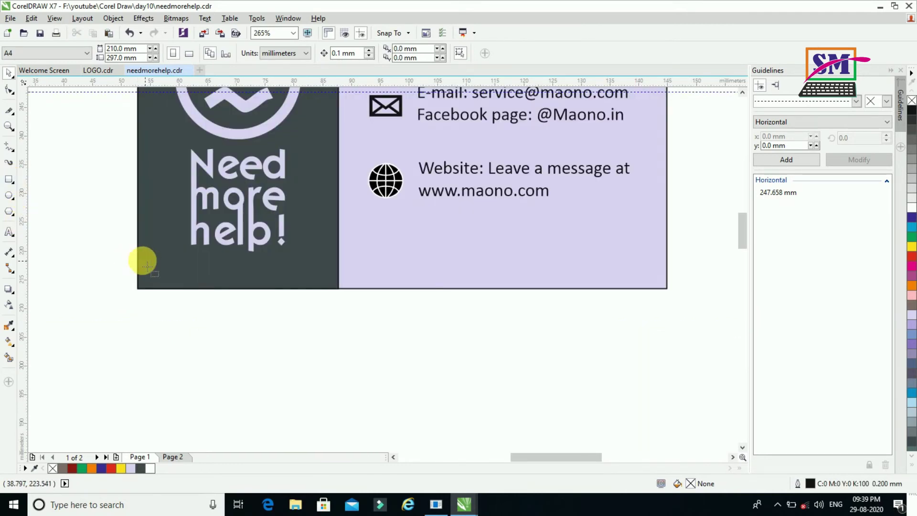
{"action": "mouse_move", "coordinate": [138, 256]}
{"action": "left_mouse_down"}
{"action": "mouse_move", "coordinate": [599, 301]}
{"action": "mouse_move", "coordinate": [691, 281]}
{"action": "mouse_move", "coordinate": [667, 288]}
{"action": "left_mouse_up"}
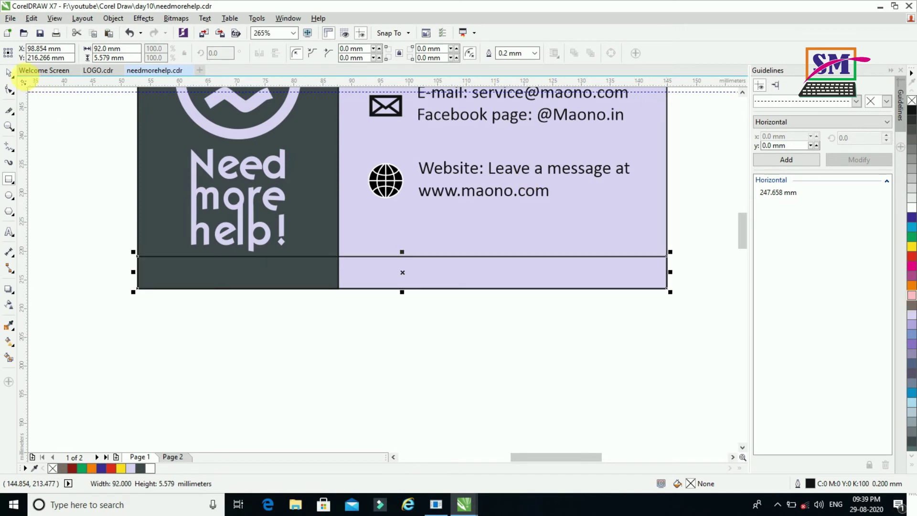
{"action": "left_click", "coordinate": [9, 72]}
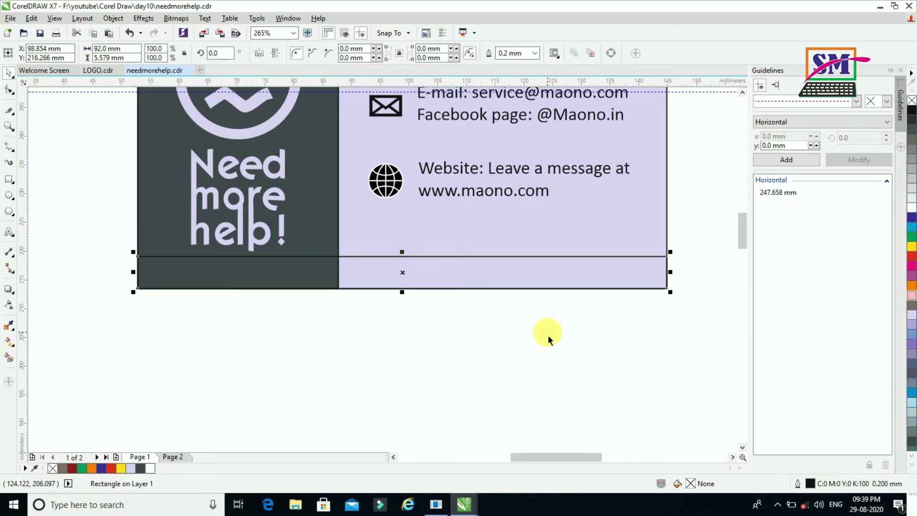
{"action": "key", "text": "Delete"}
{"action": "left_click", "coordinate": [553, 258]}
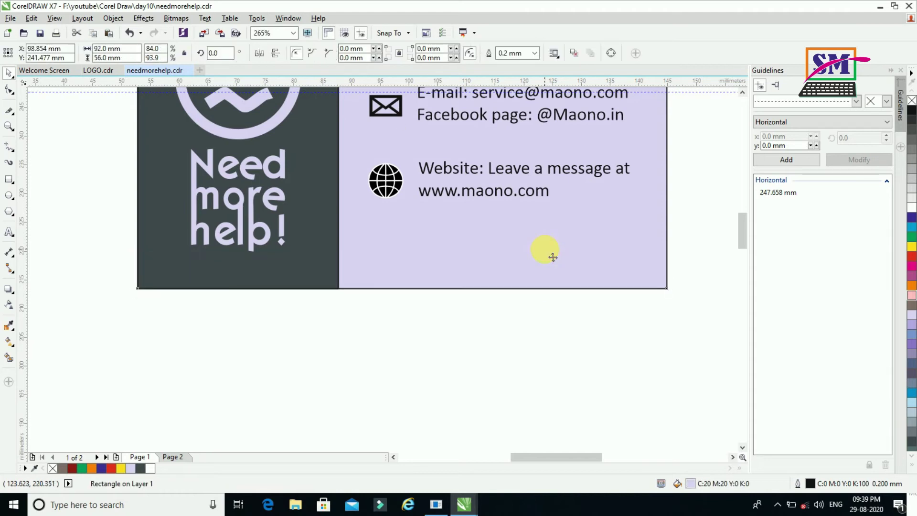
{"action": "key", "text": "ctrl+z"}
Move the strip just below the card and start placing it inside a PowerClip frame
{"action": "left_click_drag", "start_coordinate": [417, 282], "coordinate": [416, 349]}
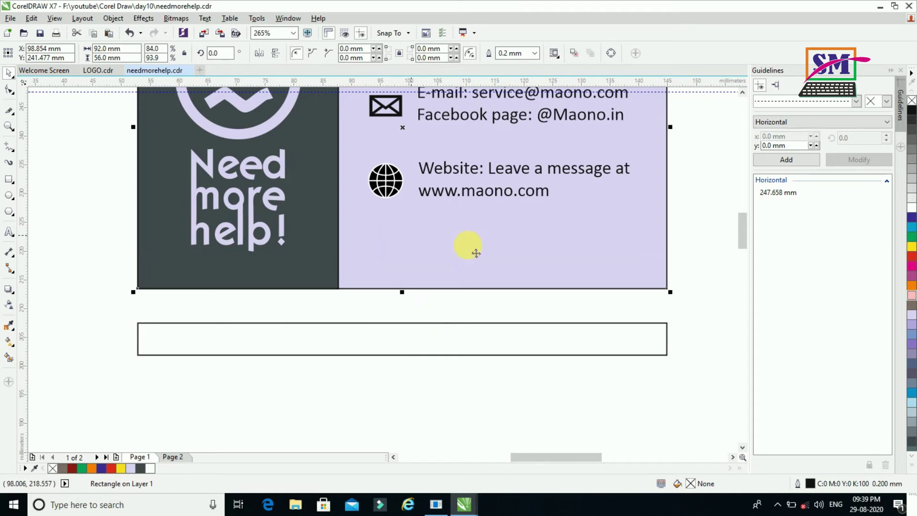
{"action": "left_click", "coordinate": [113, 18]}
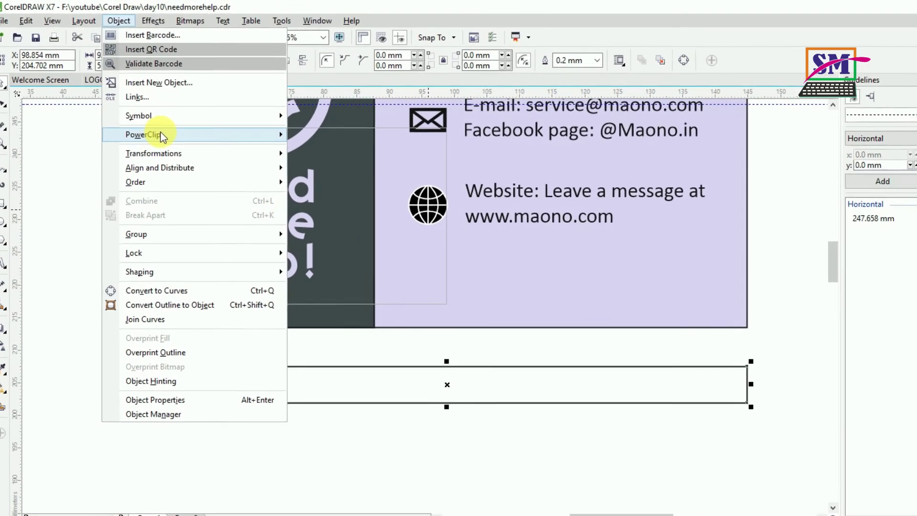
{"action": "mouse_move", "coordinate": [162, 135]}
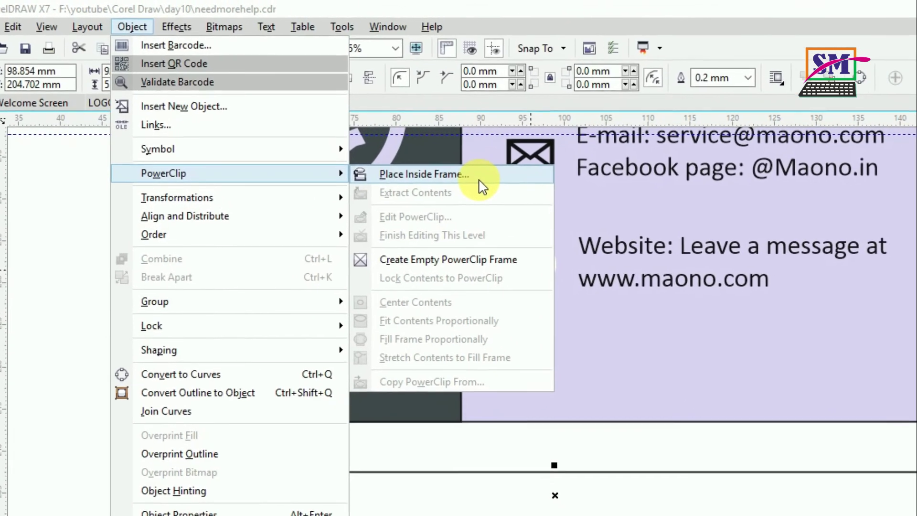
{"action": "left_click", "coordinate": [453, 167]}
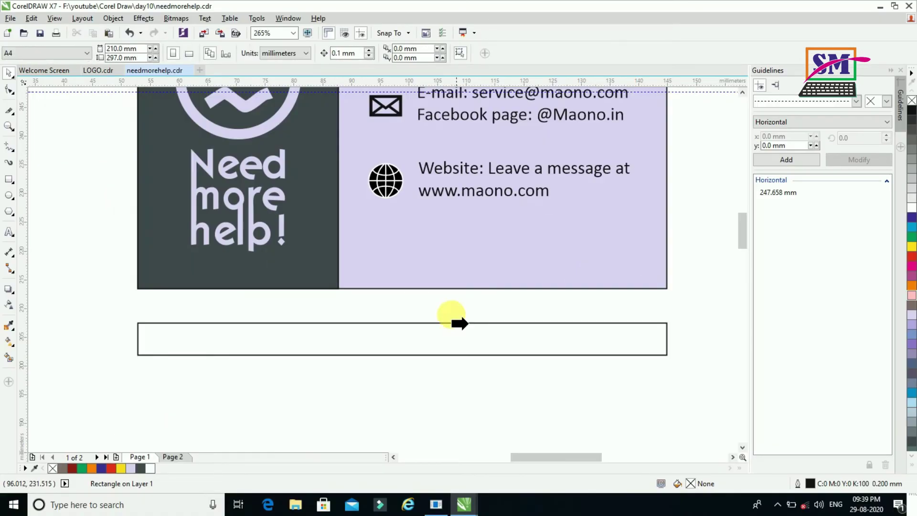